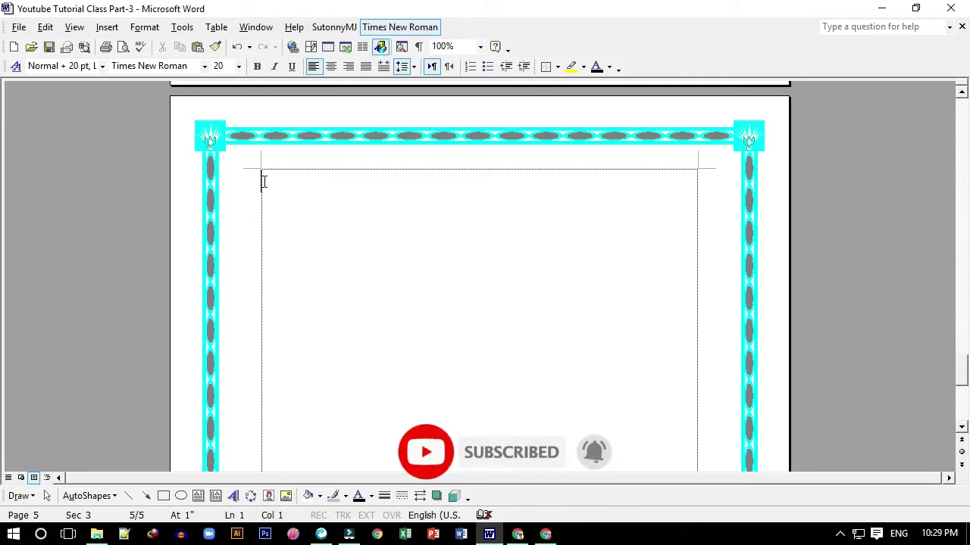
- Expand the Tools menu to look over its full command list, then close it
{"action": "left_click", "coordinate": [182, 28]}
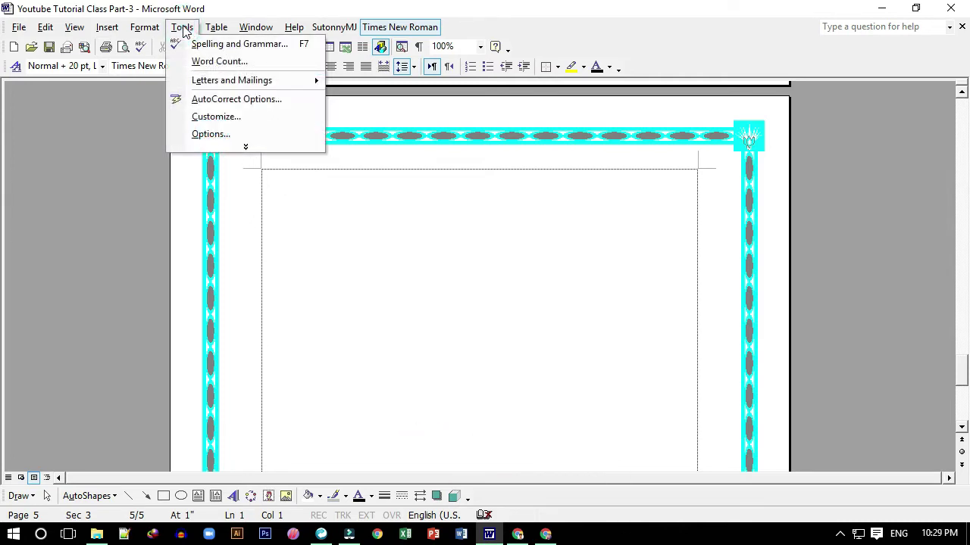
{"action": "left_click", "coordinate": [246, 146]}
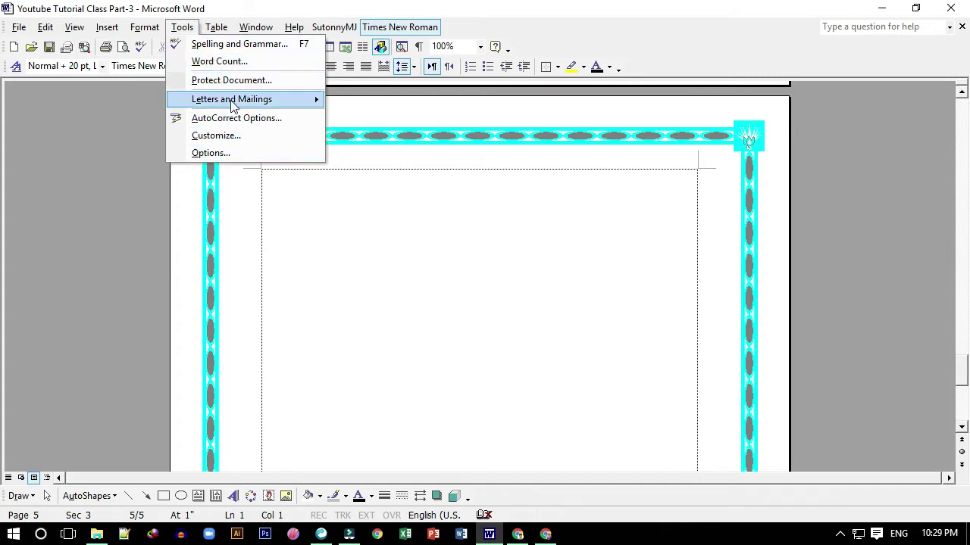
{"action": "mouse_move", "coordinate": [233, 102]}
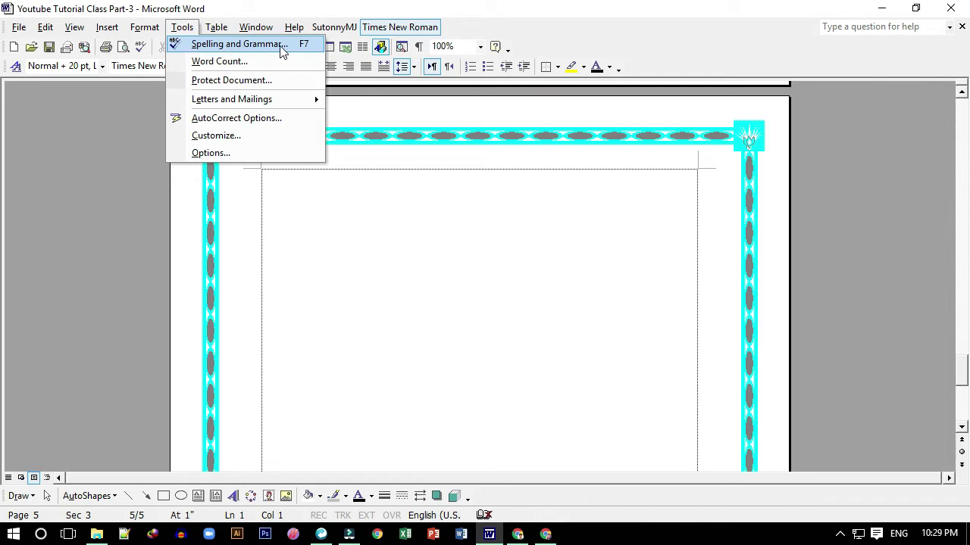
{"action": "left_click", "coordinate": [299, 190]}
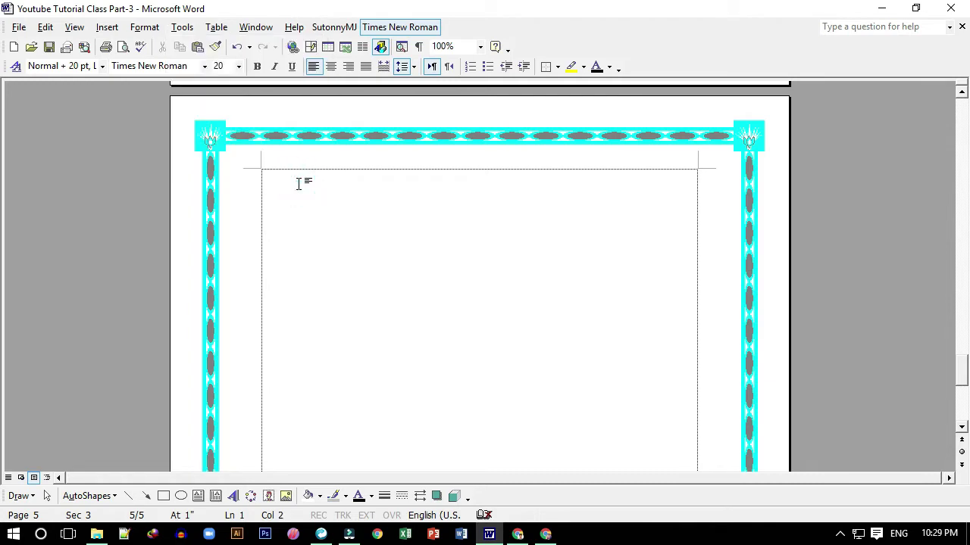
- Type the misspelled word 'wondo' at the top of page 5
{"action": "type", "text": "wom"}
{"action": "key", "text": "BackSpace"}
{"action": "type", "text": "ndo"}
{"action": "left_click", "coordinate": [182, 30]}
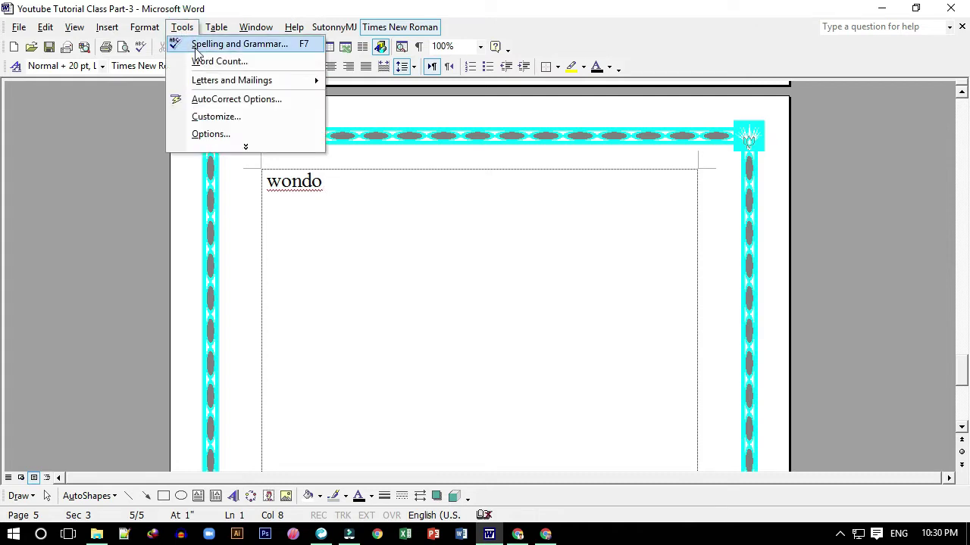
- Run Spelling and Grammar to change 'wondo' to 'window', then 'Window', and close the checker
{"action": "left_click", "coordinate": [199, 45]}
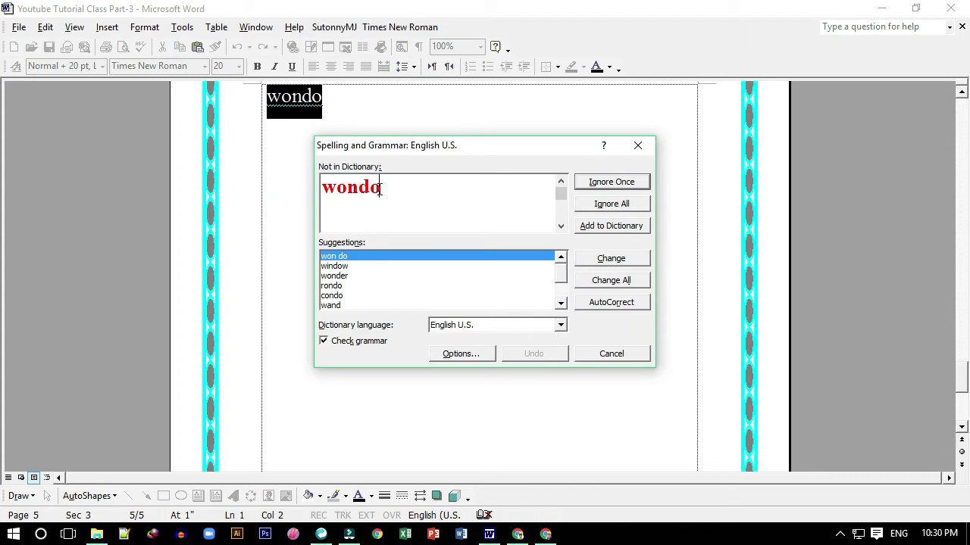
{"action": "left_click", "coordinate": [347, 267]}
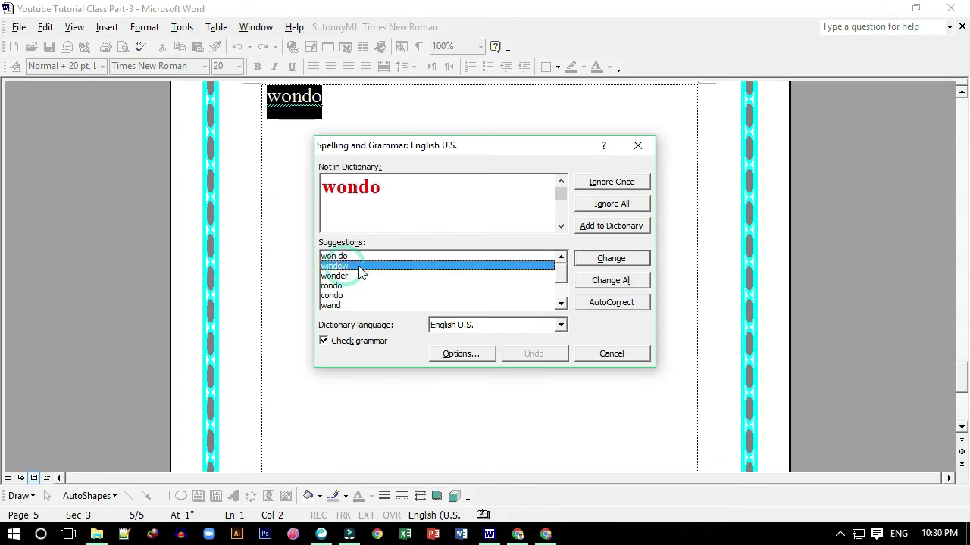
{"action": "left_click", "coordinate": [630, 259]}
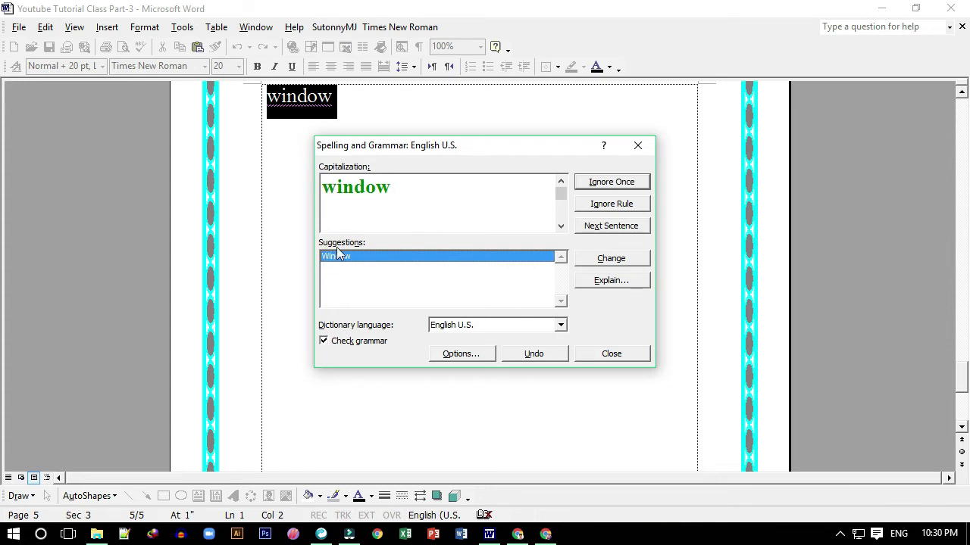
{"action": "left_click", "coordinate": [616, 260]}
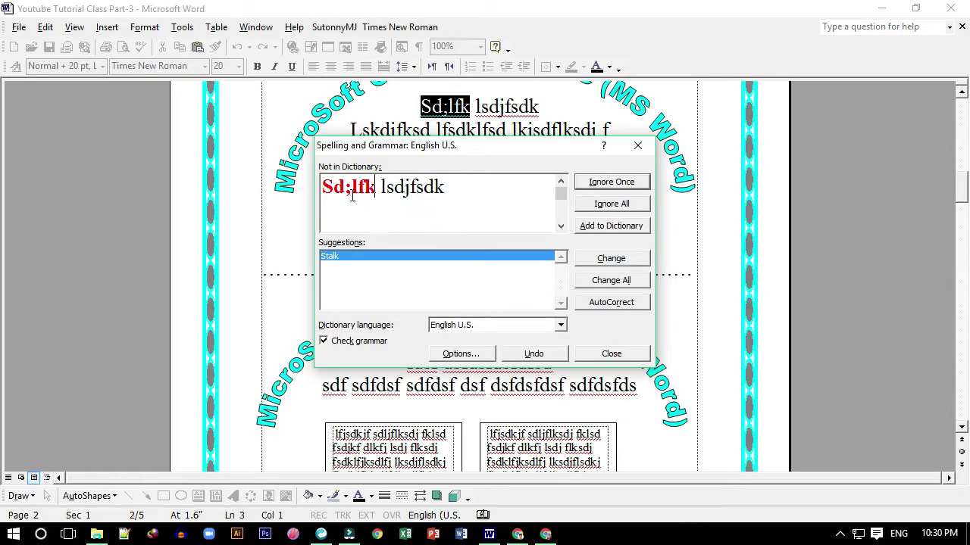
{"action": "left_click", "coordinate": [638, 155]}
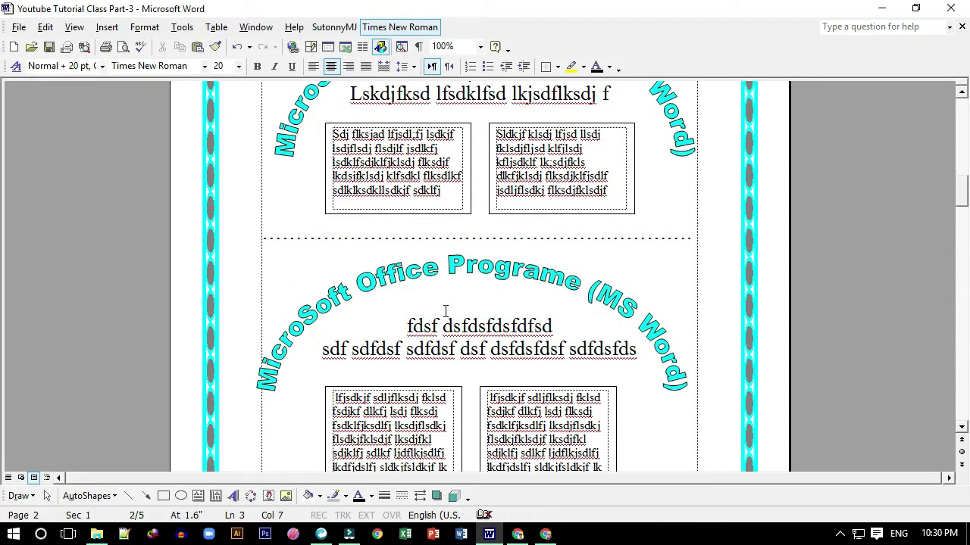
- Scroll down past pages 2–4 back to 'Window' at the top of page 5
{"action": "scroll", "coordinate": [451, 310], "scroll_direction": "down", "scroll_amount": 4}
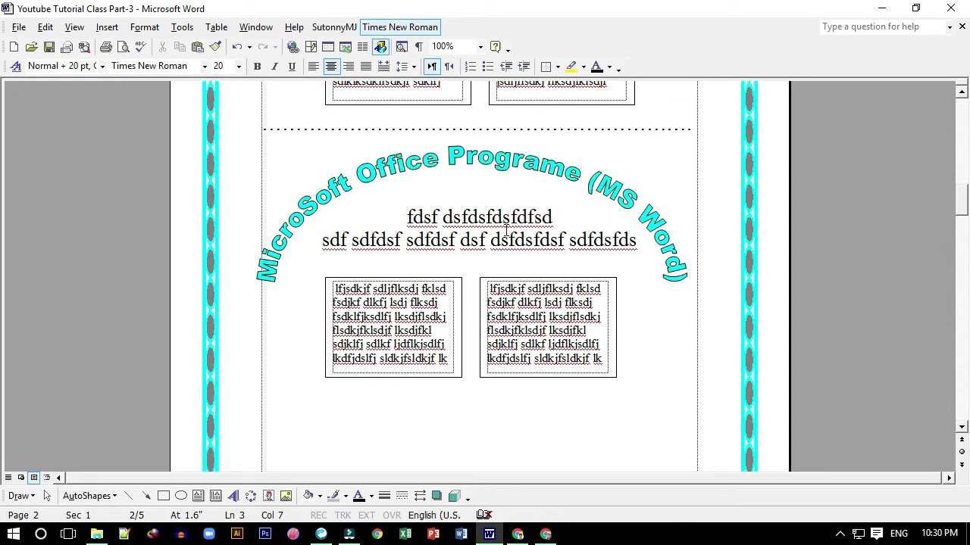
{"action": "scroll", "coordinate": [476, 230], "scroll_direction": "down", "scroll_amount": 5}
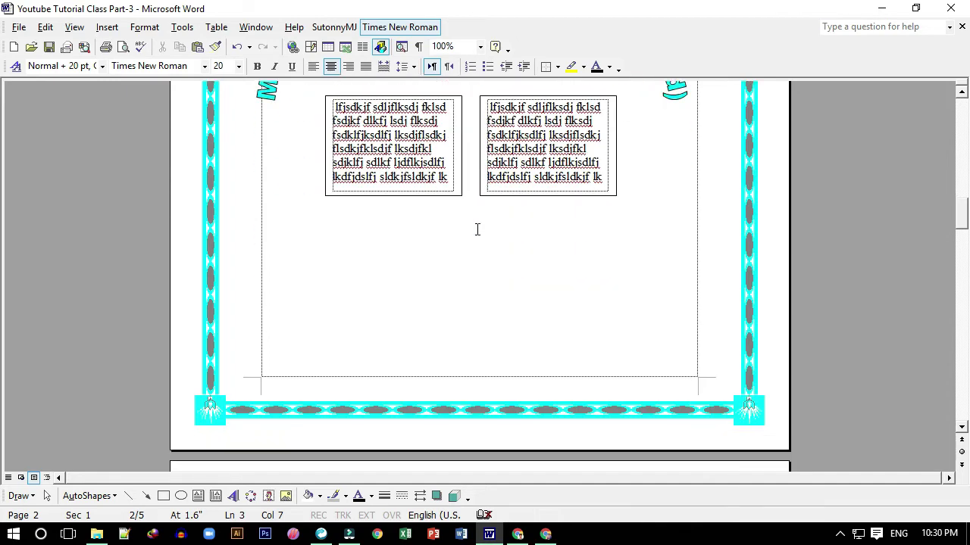
{"action": "scroll", "coordinate": [476, 230], "scroll_direction": "down", "scroll_amount": 4}
{"action": "scroll", "coordinate": [476, 230], "scroll_direction": "down", "scroll_amount": 2}
{"action": "scroll", "coordinate": [473, 230], "scroll_direction": "down", "scroll_amount": 9}
{"action": "scroll", "coordinate": [472, 230], "scroll_direction": "down", "scroll_amount": 5}
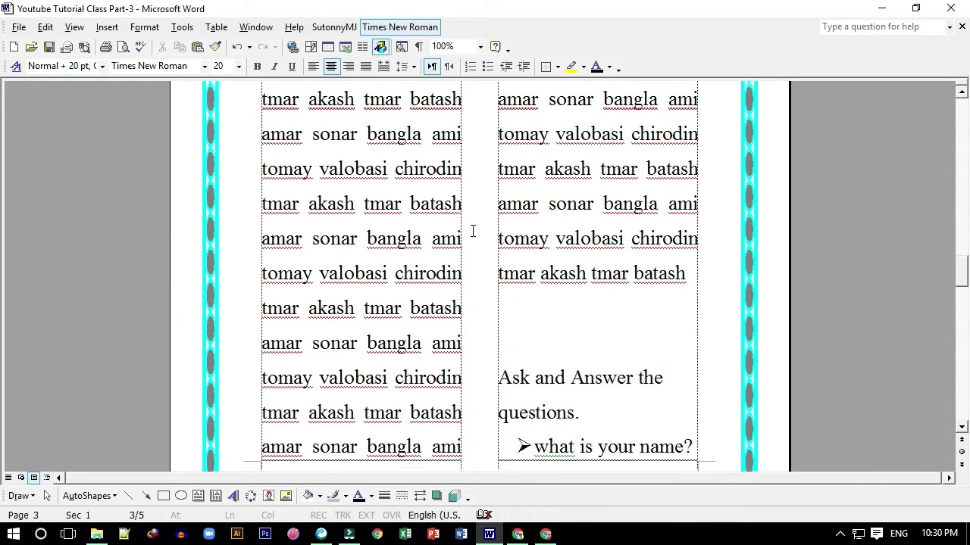
{"action": "scroll", "coordinate": [472, 230], "scroll_direction": "down", "scroll_amount": 5}
{"action": "scroll", "coordinate": [473, 231], "scroll_direction": "down", "scroll_amount": 4}
{"action": "scroll", "coordinate": [472, 230], "scroll_direction": "down", "scroll_amount": 7}
{"action": "scroll", "coordinate": [473, 231], "scroll_direction": "down", "scroll_amount": 4}
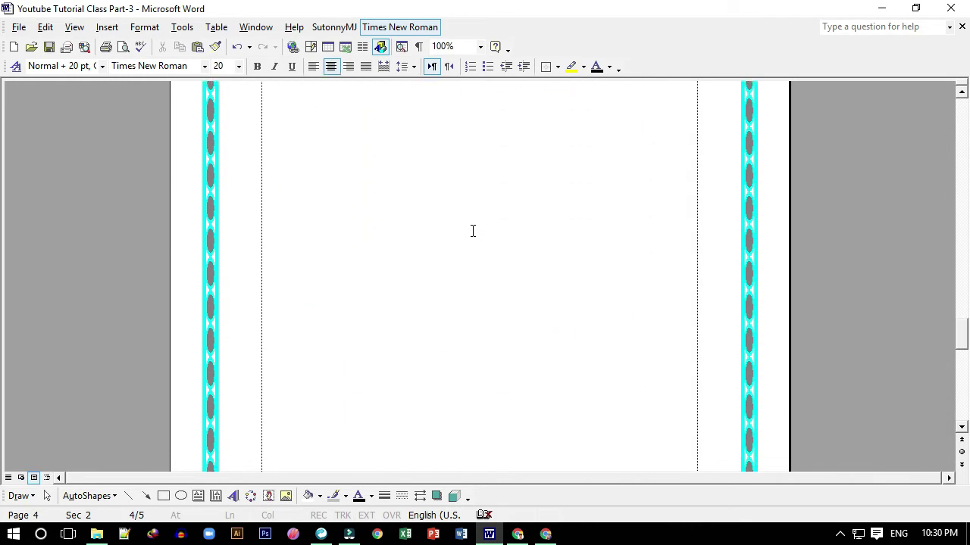
{"action": "scroll", "coordinate": [473, 230], "scroll_direction": "down", "scroll_amount": 4}
{"action": "scroll", "coordinate": [472, 230], "scroll_direction": "down", "scroll_amount": 4}
{"action": "scroll", "coordinate": [472, 230], "scroll_direction": "down", "scroll_amount": 3}
{"action": "scroll", "coordinate": [458, 234], "scroll_direction": "down", "scroll_amount": 2}
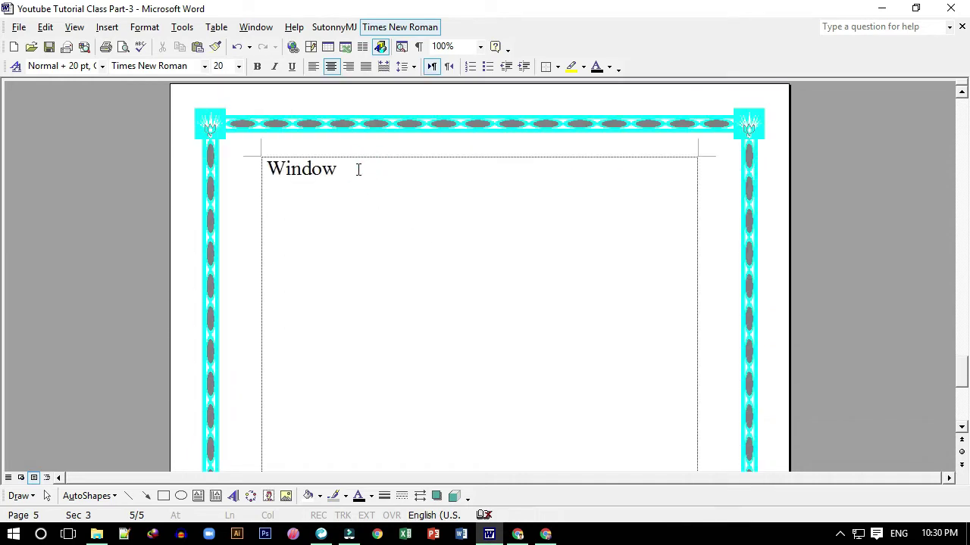
- Delete 'Window' and retype it as the misspelling 'windo'
{"action": "left_click", "coordinate": [357, 168]}
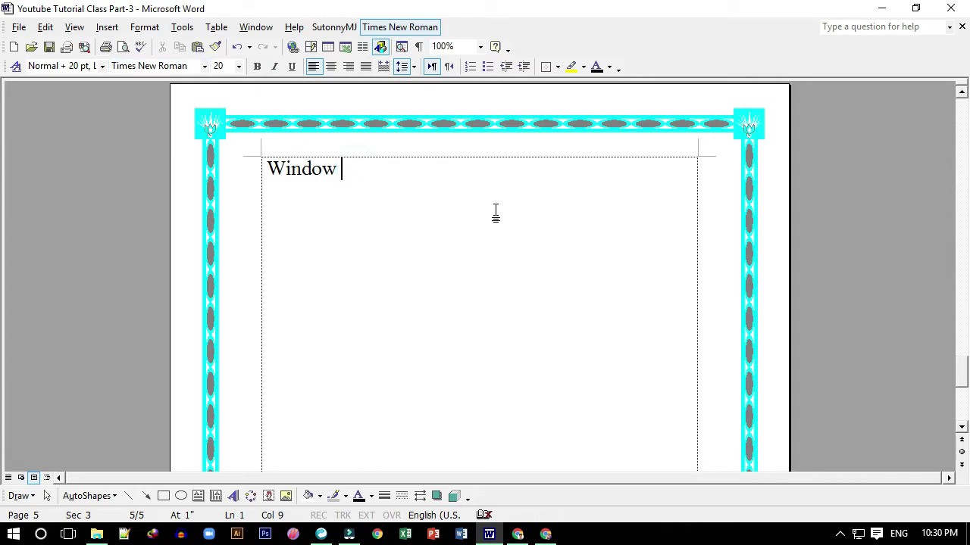
{"action": "key", "text": "BackSpace"}
{"action": "key", "text": "BackSpace"}
{"action": "key", "text": "BackSpace"}
{"action": "key", "text": "BackSpace"}
{"action": "key", "text": "BackSpace"}
{"action": "key", "text": "BackSpace"}
{"action": "key", "text": "BackSpace"}
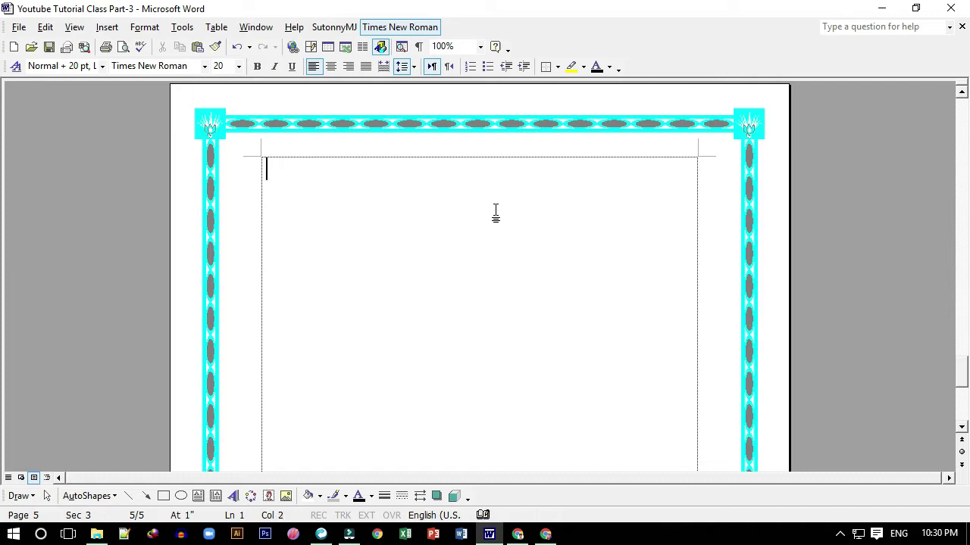
{"action": "key", "text": "BackSpace"}
{"action": "type", "text": "wo"}
{"action": "key", "text": "BackSpace"}
{"action": "type", "text": "ind"}
{"action": "type", "text": "o"}
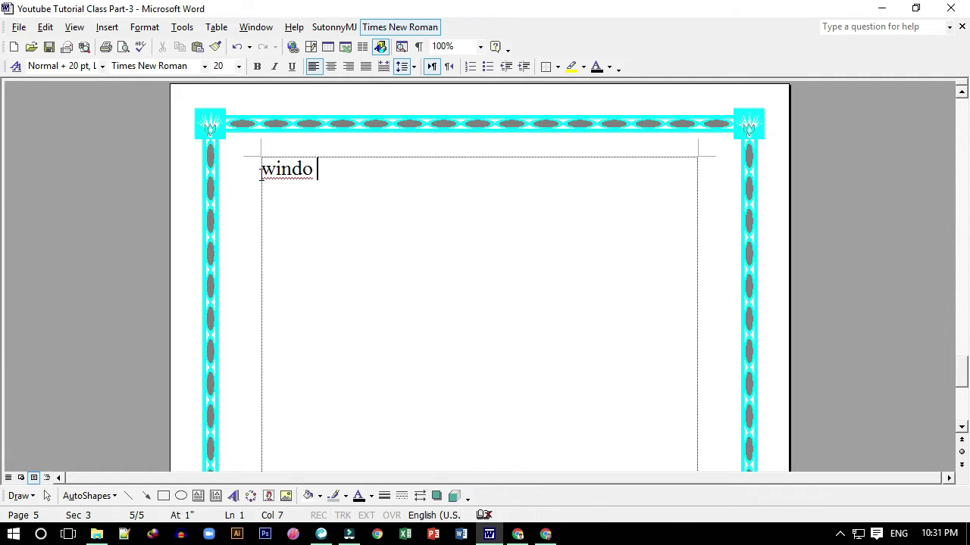
- Correct 'windo' to 'window' using the right-click spelling suggestions
{"action": "left_click_drag", "start_coordinate": [260, 173], "coordinate": [319, 175]}
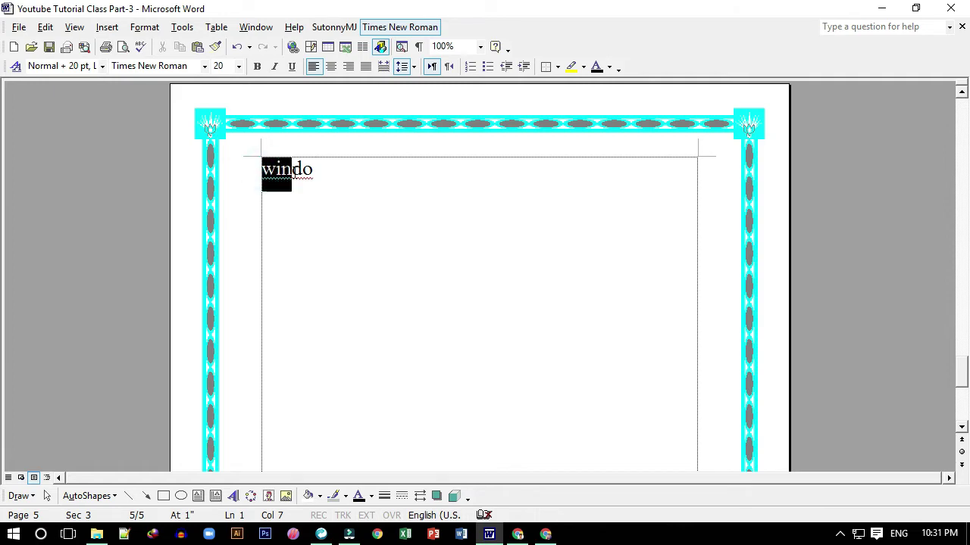
{"action": "left_click", "coordinate": [319, 176]}
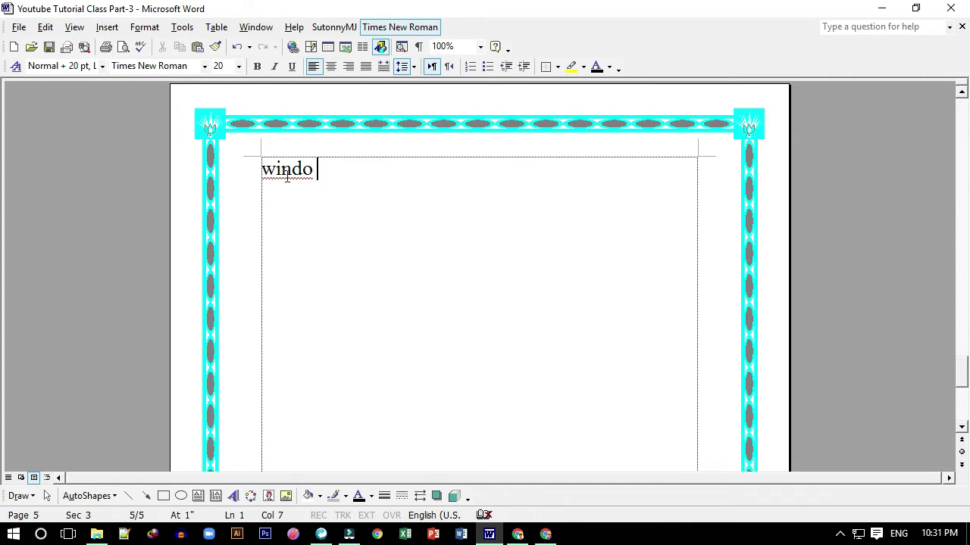
{"action": "right_click", "coordinate": [283, 168]}
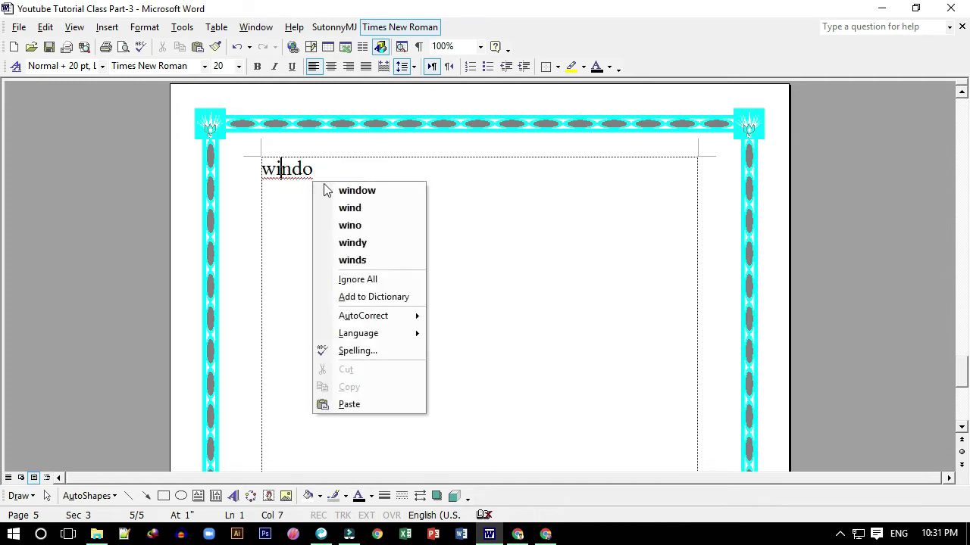
{"action": "left_click", "coordinate": [358, 193]}
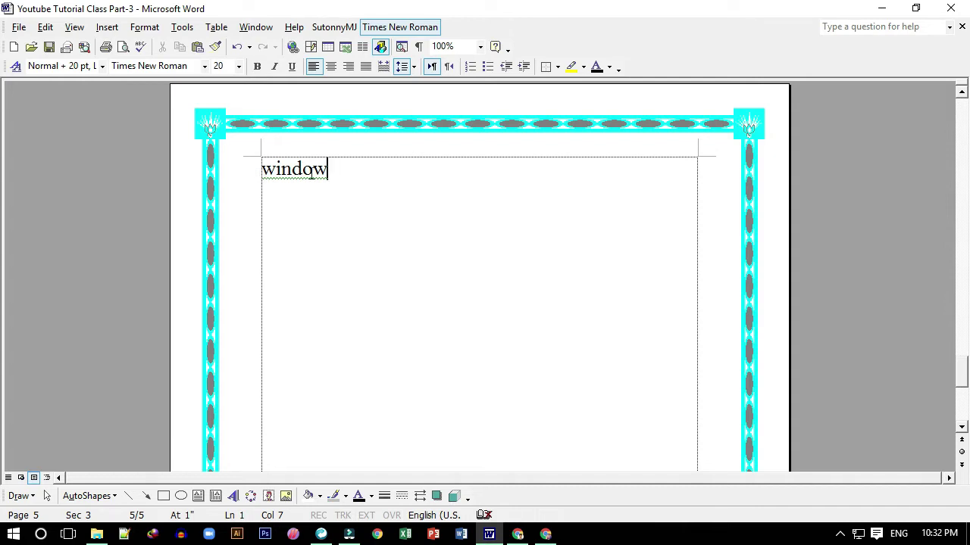
- Capitalise 'window' to 'Window' from the suggestion menu and start a new line below it
{"action": "right_click", "coordinate": [303, 180]}
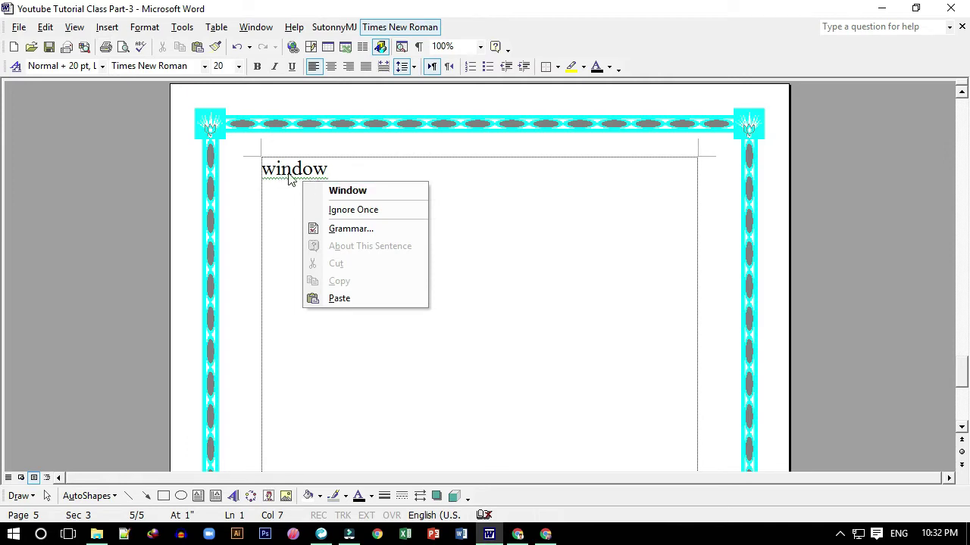
{"action": "left_click", "coordinate": [349, 196]}
{"action": "left_click", "coordinate": [360, 172]}
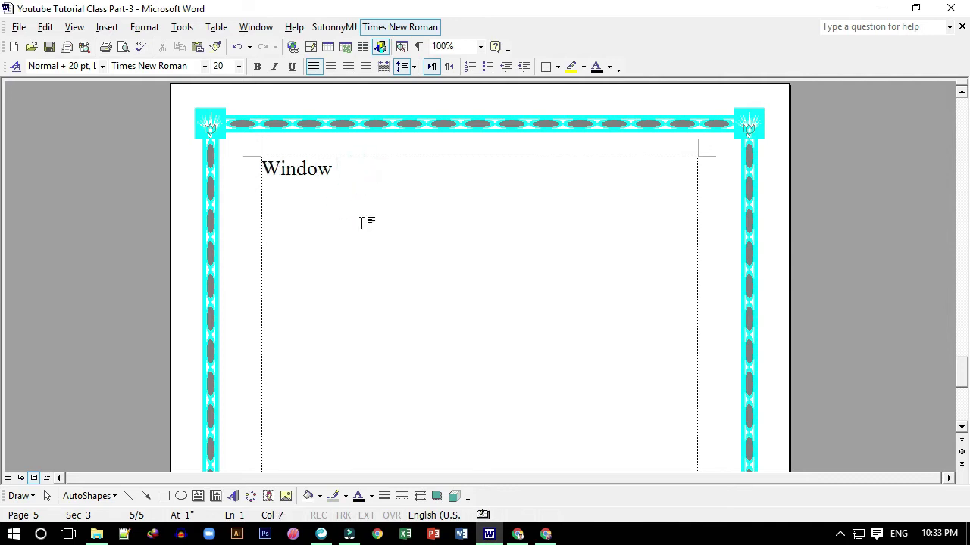
{"action": "key", "text": "BackSpace"}
{"action": "key", "text": "Return"}
- Type 'dinajpur' on the new line and capitalise its first letter to read 'Dinajpur'
{"action": "key", "text": "BackSpace"}
{"action": "type", "text": "d"}
{"action": "type", "text": "inajpur v"}
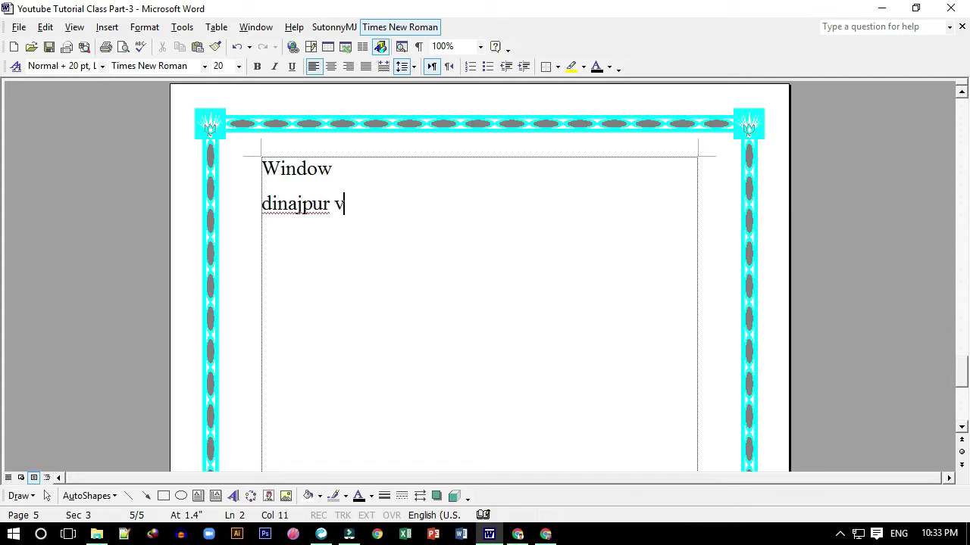
{"action": "key", "text": "BackSpace"}
{"action": "right_click", "coordinate": [295, 207]}
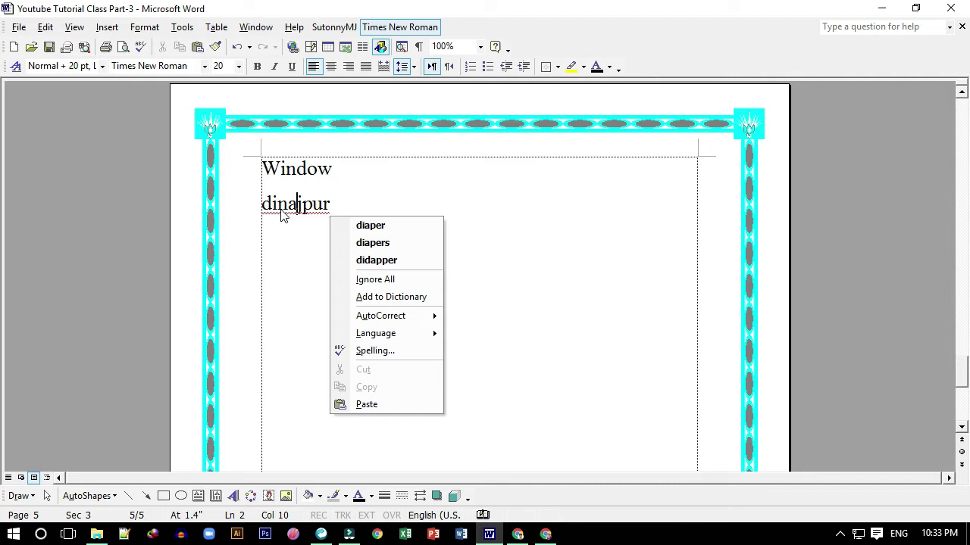
{"action": "left_click", "coordinate": [335, 205]}
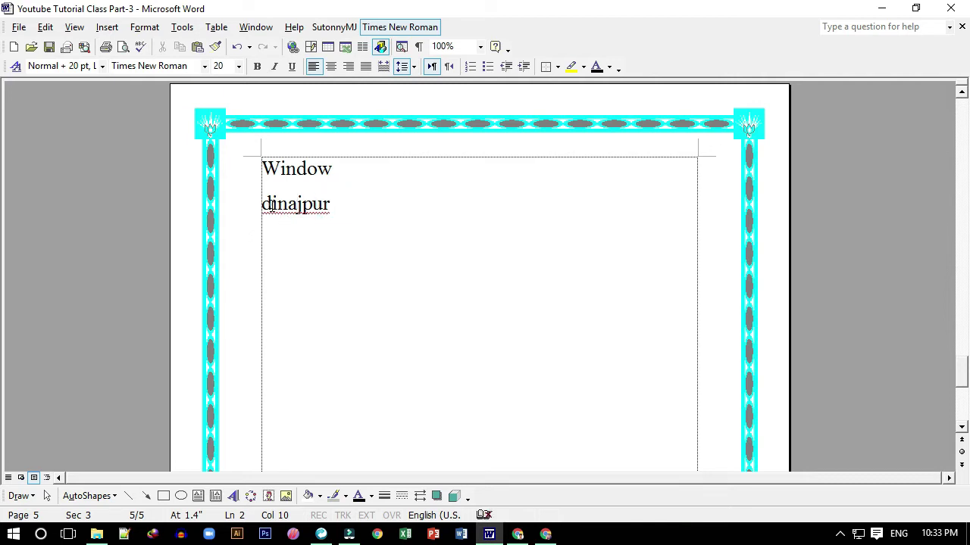
{"action": "left_click_drag", "start_coordinate": [270, 208], "coordinate": [265, 211]}
{"action": "type", "text": "D"}
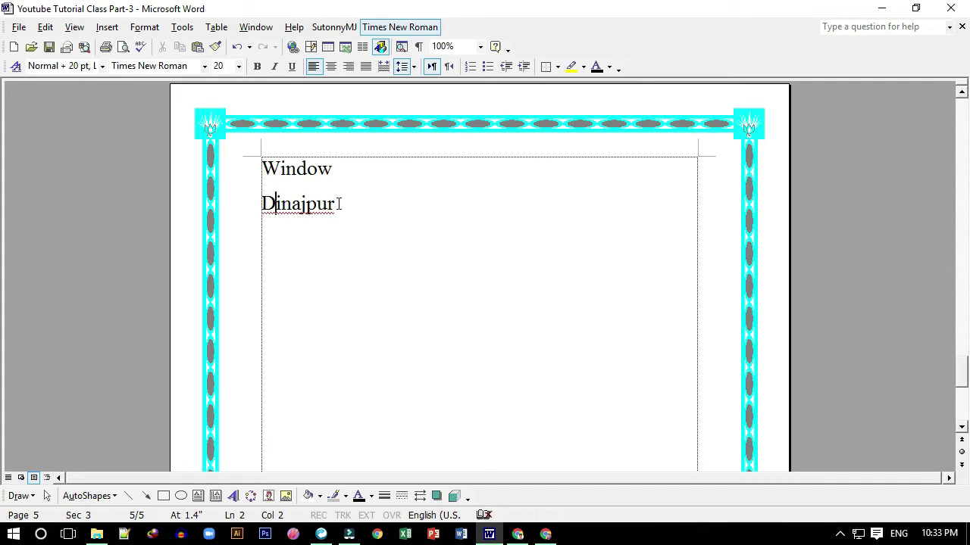
{"action": "left_click", "coordinate": [336, 203]}
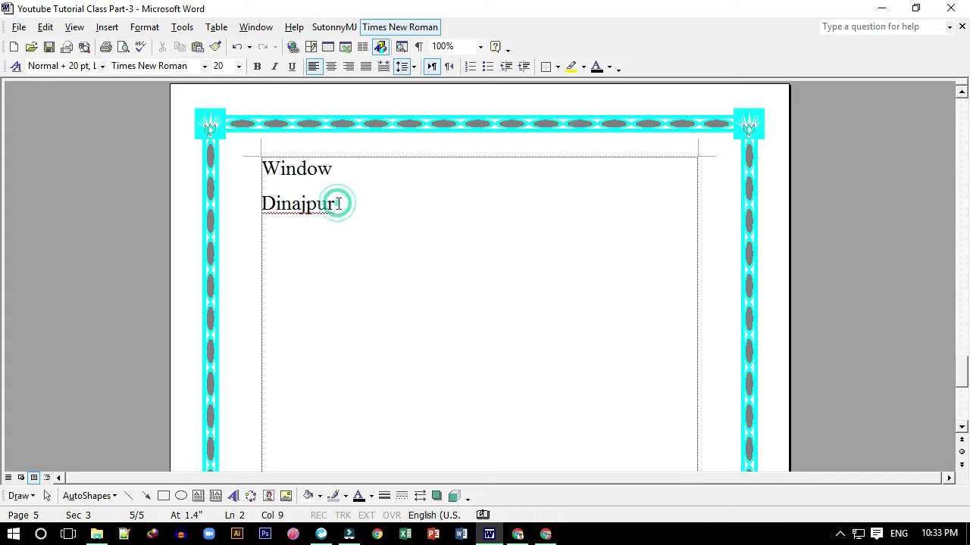
{"action": "left_click", "coordinate": [181, 27]}
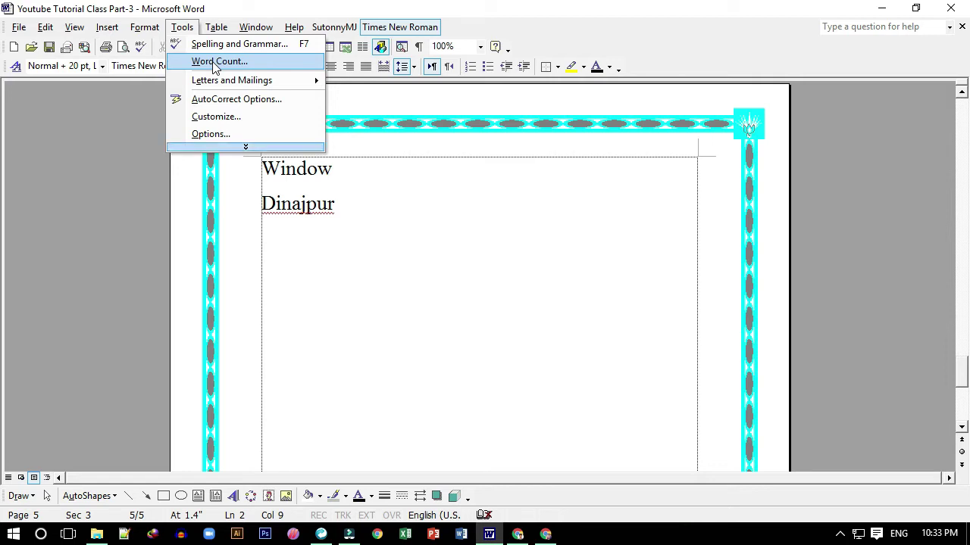
- Run Word Count (5 pages, 175 words, 1,082 characters with spaces) and close it
{"action": "left_click", "coordinate": [215, 64]}
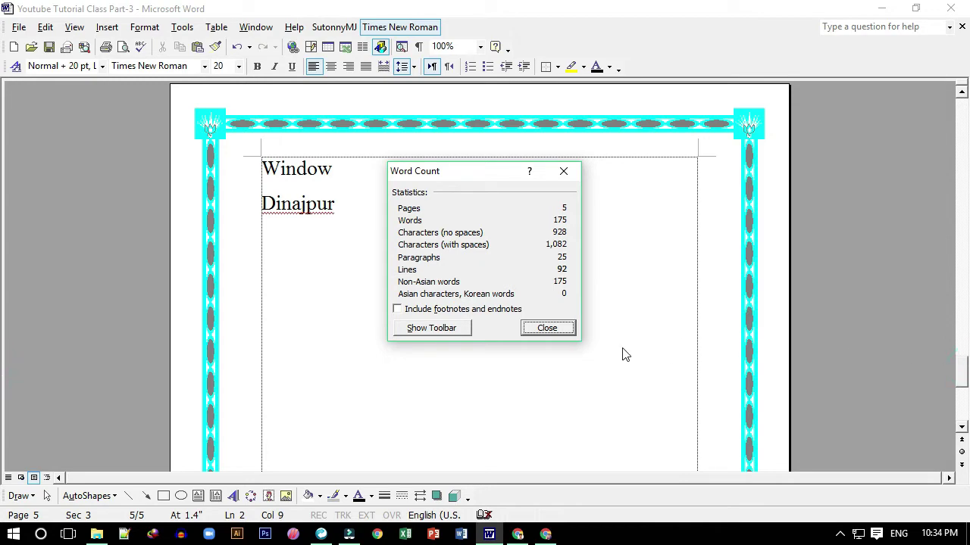
{"action": "left_click", "coordinate": [555, 328]}
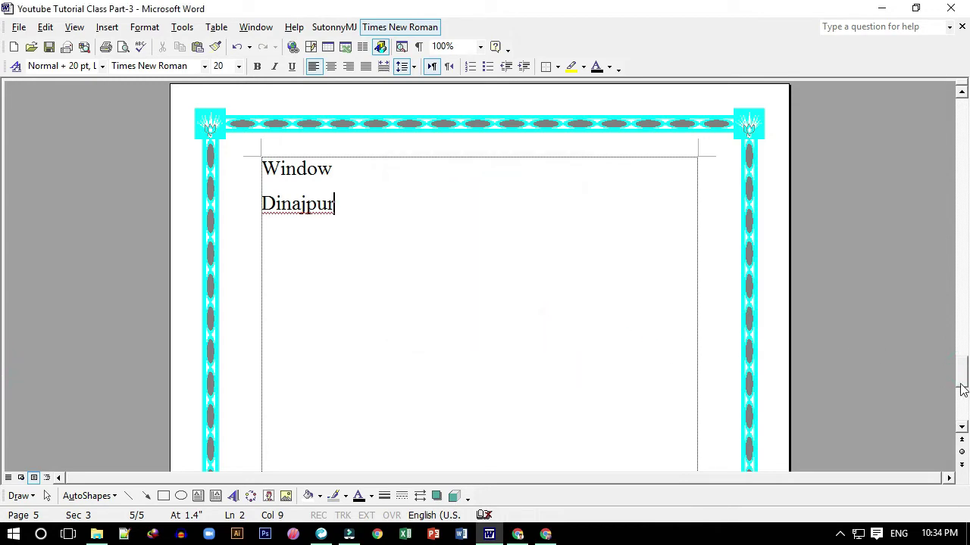
{"action": "left_click_drag", "start_coordinate": [962, 389], "coordinate": [962, 364]}
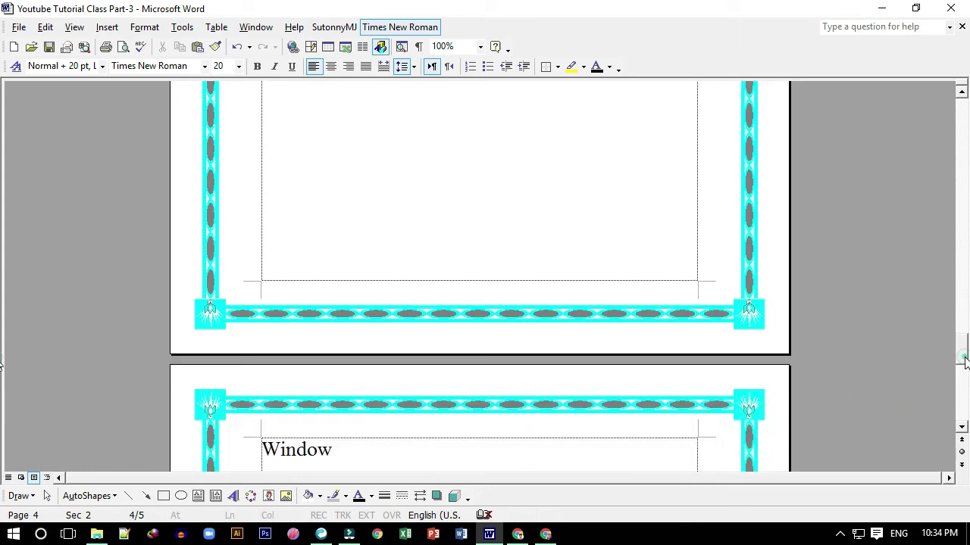
{"action": "mouse_move", "coordinate": [963, 357]}
{"action": "left_mouse_down"}
{"action": "mouse_move", "coordinate": [965, 409]}
{"action": "mouse_move", "coordinate": [964, 130]}
{"action": "mouse_move", "coordinate": [966, 424]}
{"action": "left_mouse_up"}
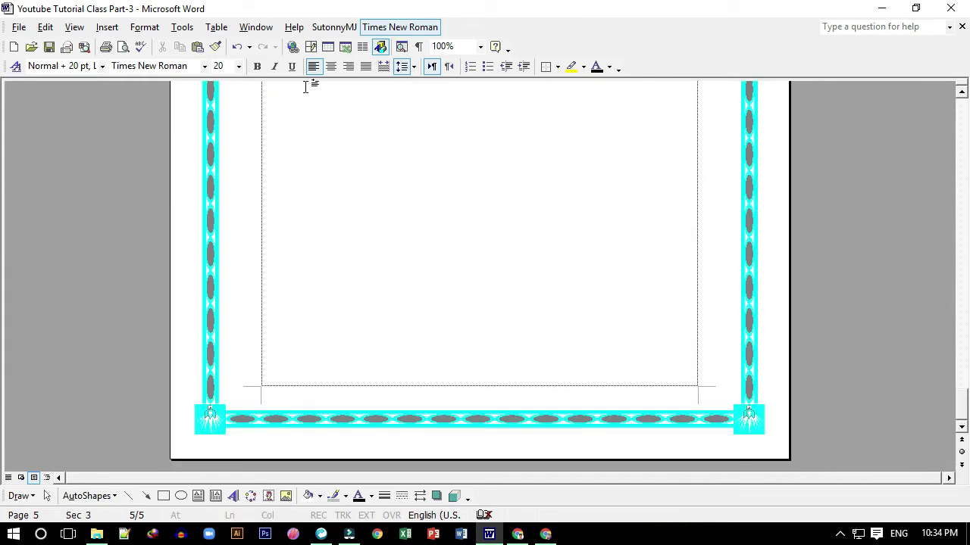
- Create a new blank document and type random placeholder text beginning 'dsjf sdlj'
{"action": "left_click", "coordinate": [13, 46]}
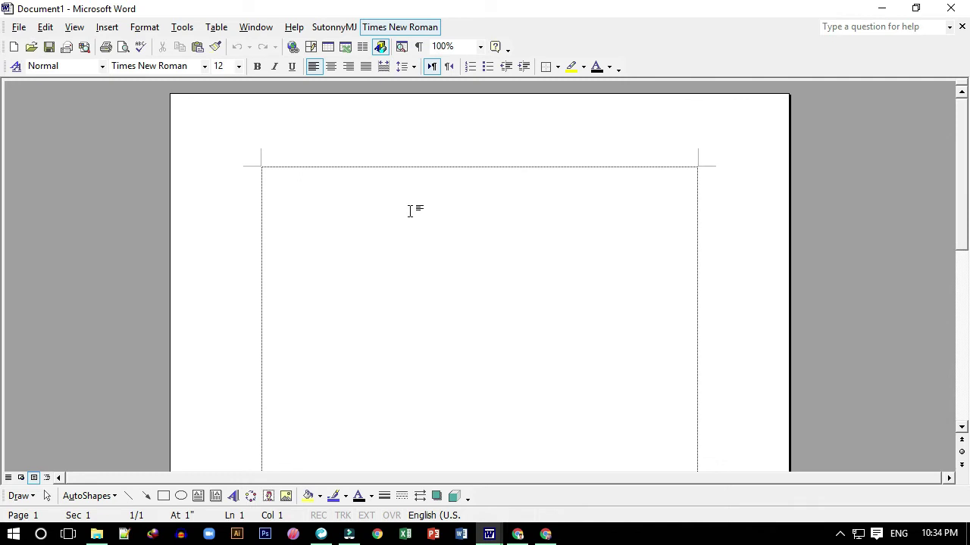
{"action": "type", "text": "dsjf sdlj"}
{"action": "key", "text": "Return"}
{"action": "type", "text": "sdlkjf lksdjfk"}
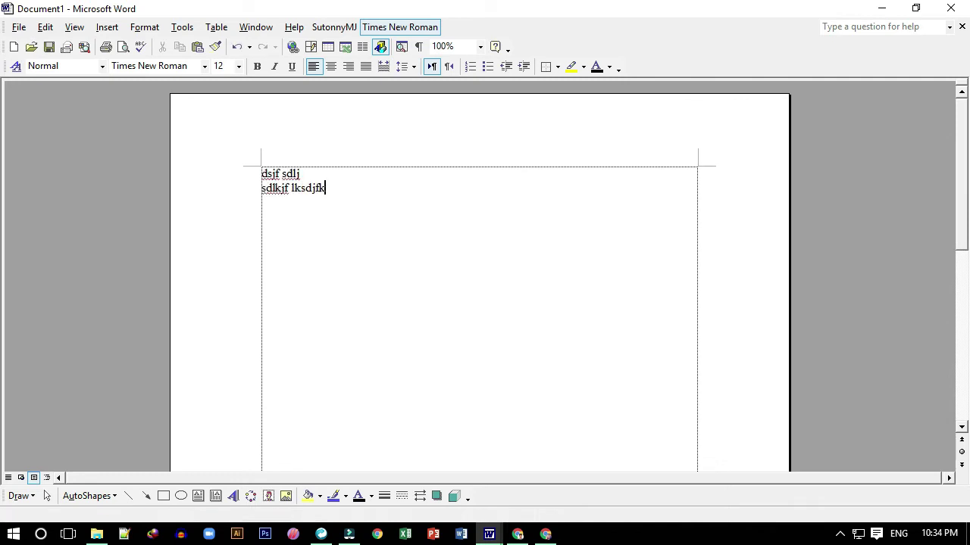
{"action": "type", "text": "lds jflsdjkf lsdjklf klsdjf sdkfjds flksd jklfjsdljf kldjf j"}
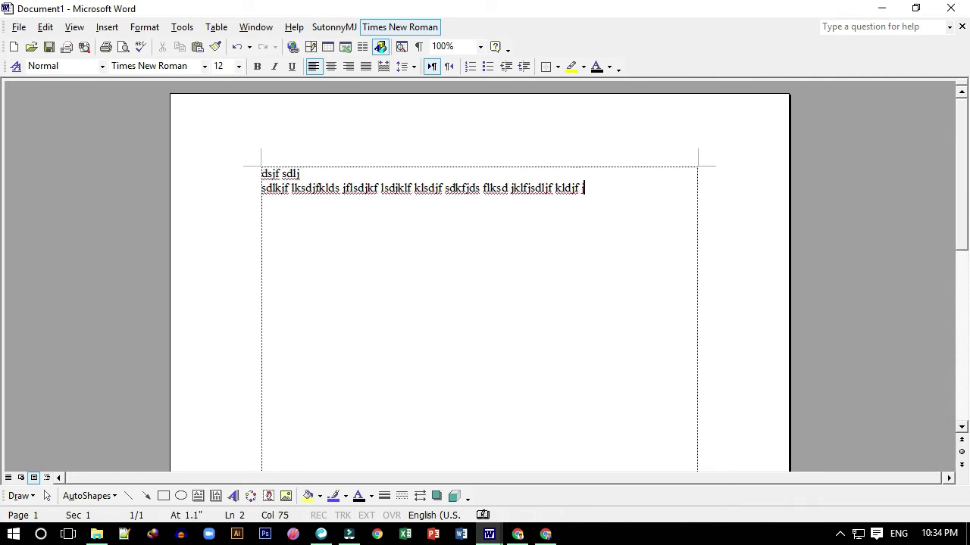
{"action": "type", "text": "ksdlfjkld jfksdjf lksdjflskjflkdjflkdj fldsj fl"}
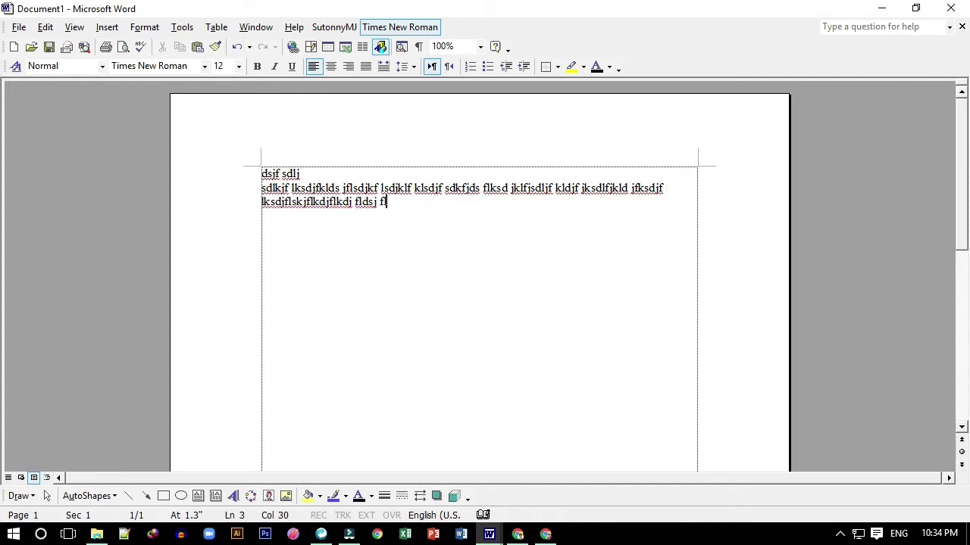
{"action": "type", "text": "sdjflsdf klsdjf"}
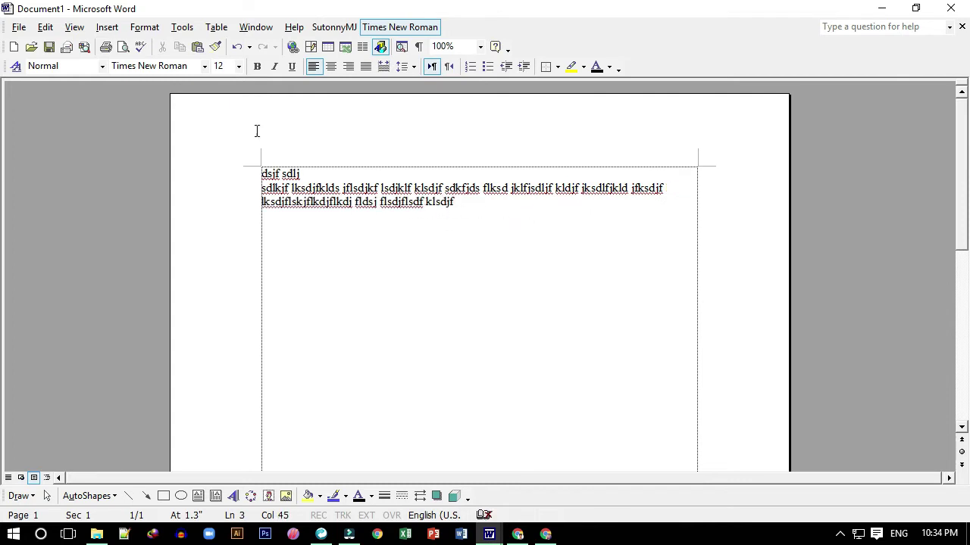
{"action": "left_click", "coordinate": [182, 27]}
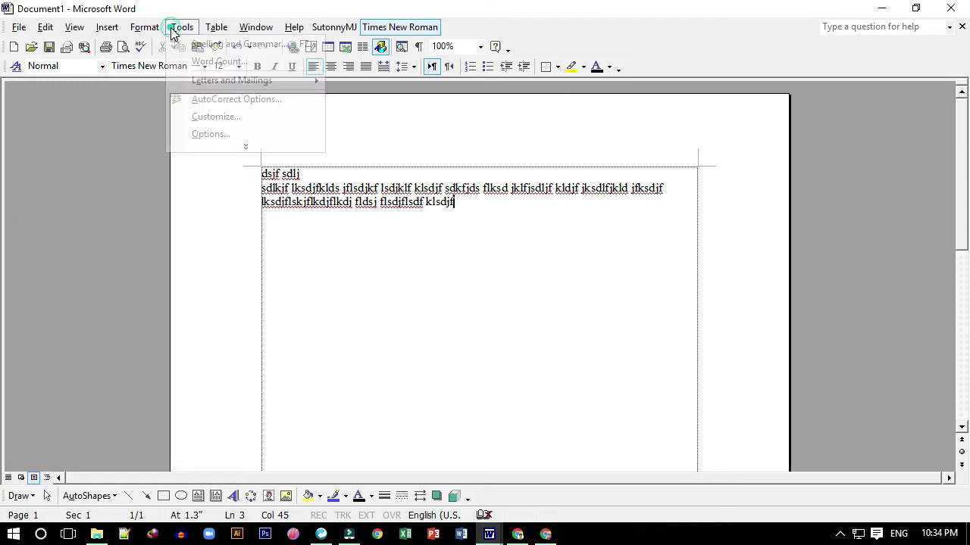
- Read Document1's Word Count: 17 words, 145 characters with spaces, 3 lines, then close it
{"action": "left_click", "coordinate": [203, 61]}
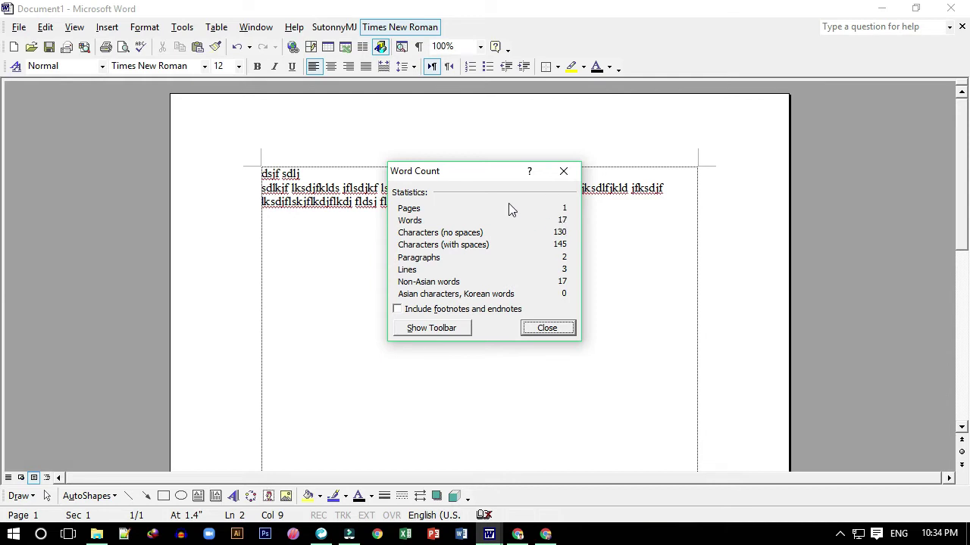
{"action": "left_click_drag", "start_coordinate": [452, 177], "coordinate": [557, 255]}
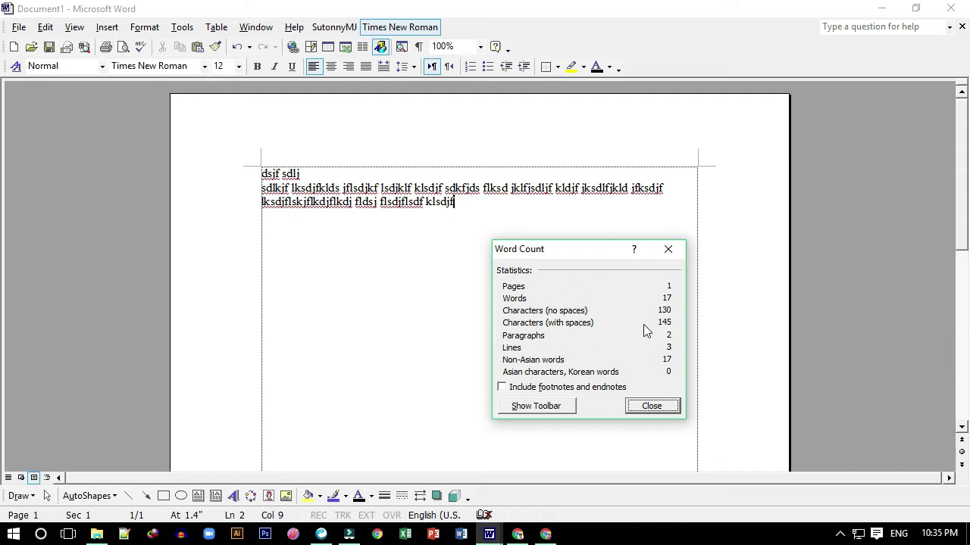
{"action": "left_click", "coordinate": [668, 250]}
- Tick all AutoCorrect boxes: option buttons, capitalization rules, Caps Lock fix, replace text as you type
{"action": "left_click", "coordinate": [178, 29]}
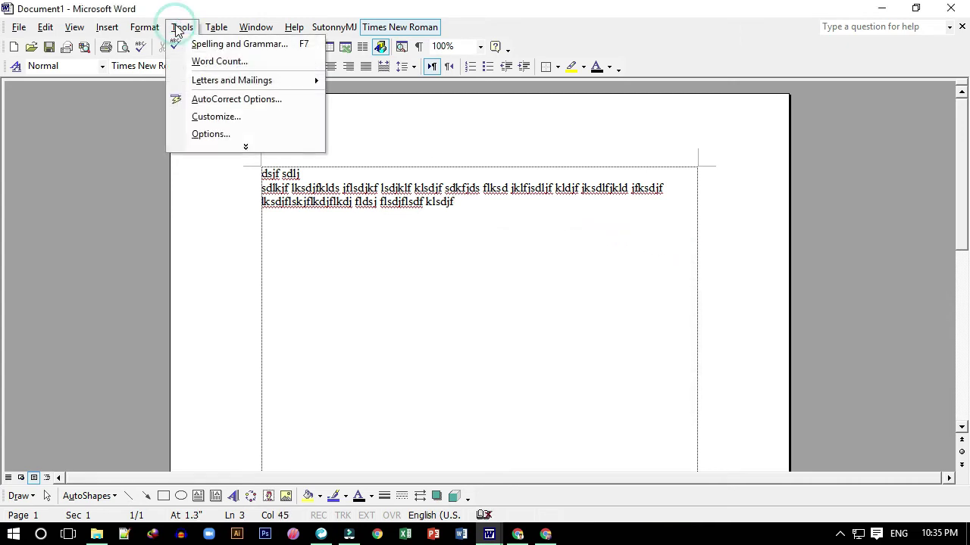
{"action": "mouse_move", "coordinate": [207, 87]}
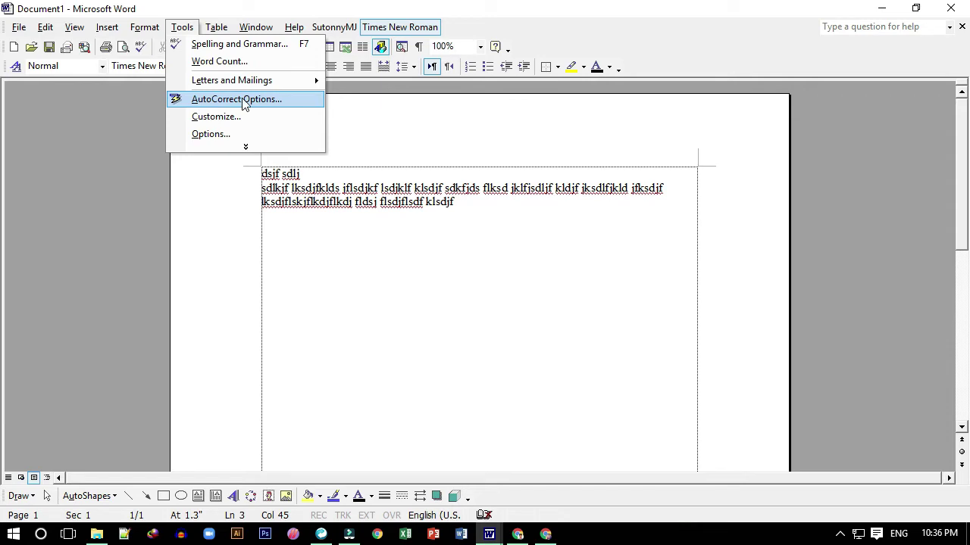
{"action": "left_click", "coordinate": [257, 101]}
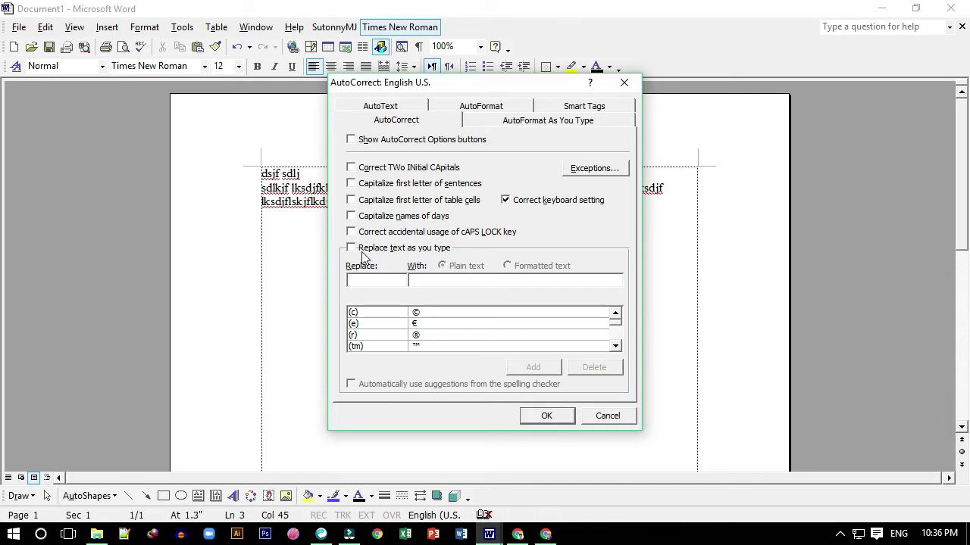
{"action": "left_click", "coordinate": [356, 141]}
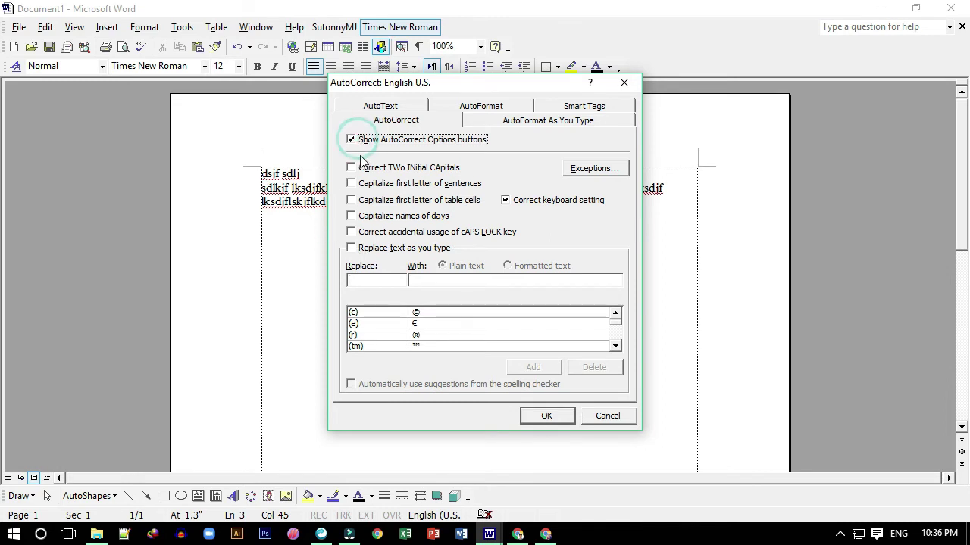
{"action": "left_click", "coordinate": [356, 167]}
{"action": "left_click", "coordinate": [352, 184]}
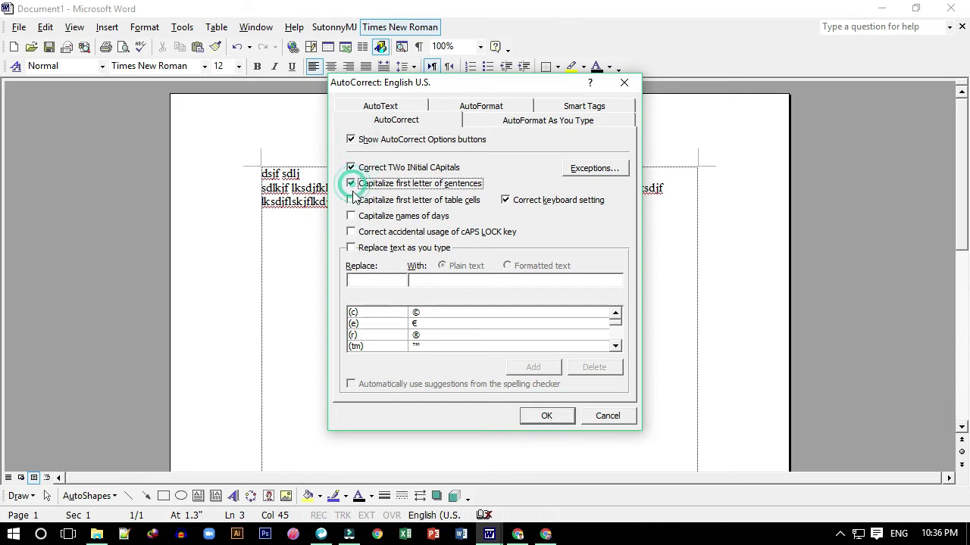
{"action": "left_click", "coordinate": [352, 201]}
{"action": "left_click", "coordinate": [352, 216]}
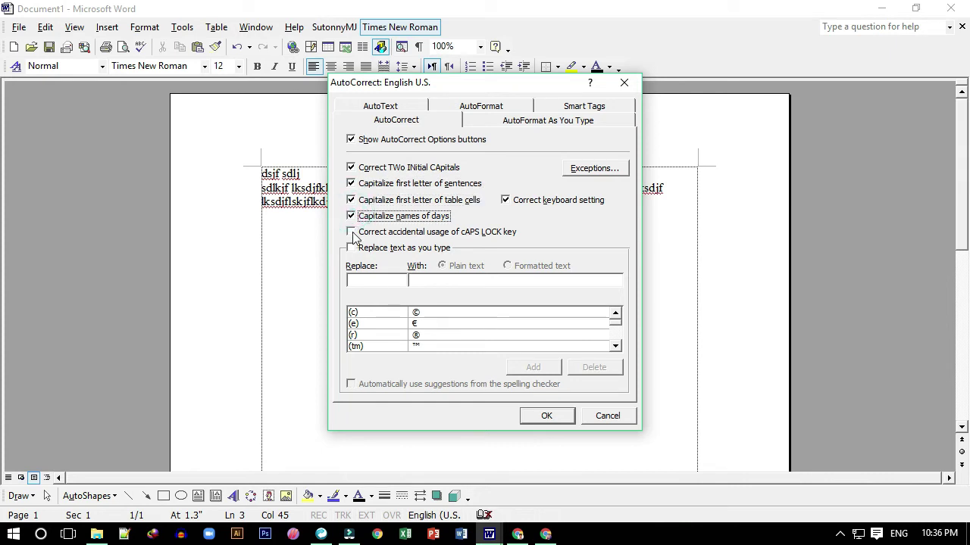
{"action": "left_click", "coordinate": [351, 233]}
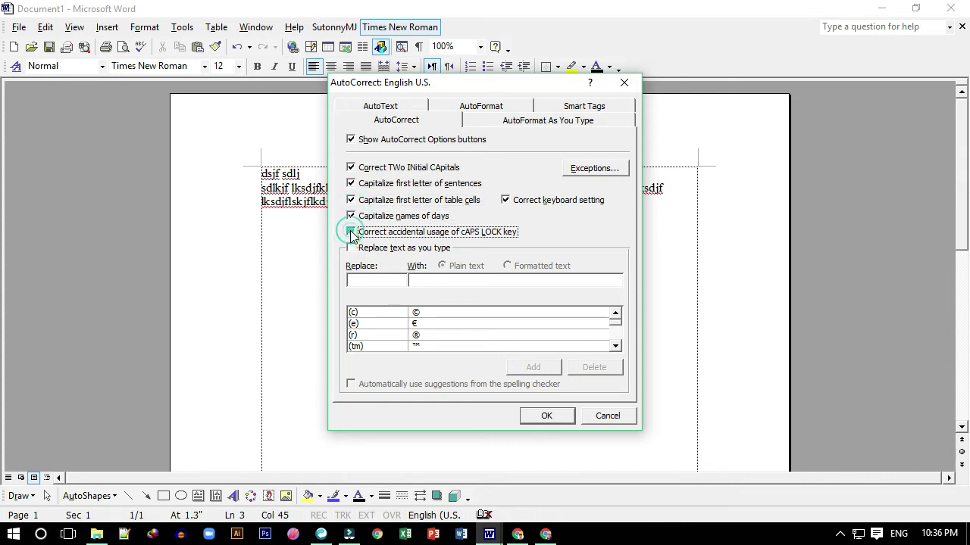
{"action": "left_click", "coordinate": [351, 249]}
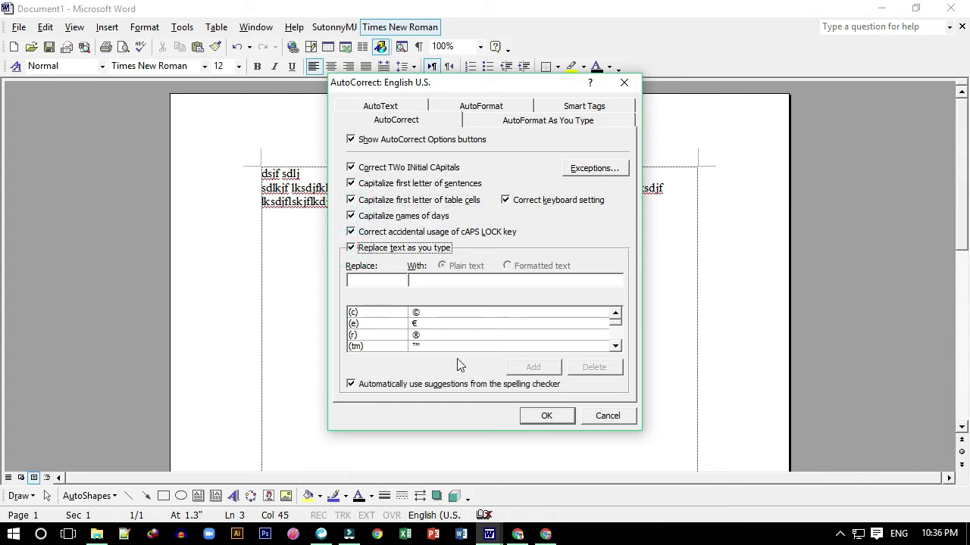
{"action": "left_click", "coordinate": [544, 421]}
- Clear all sample text and type 'Times' on the empty page
{"action": "key", "text": "ctrl+a"}
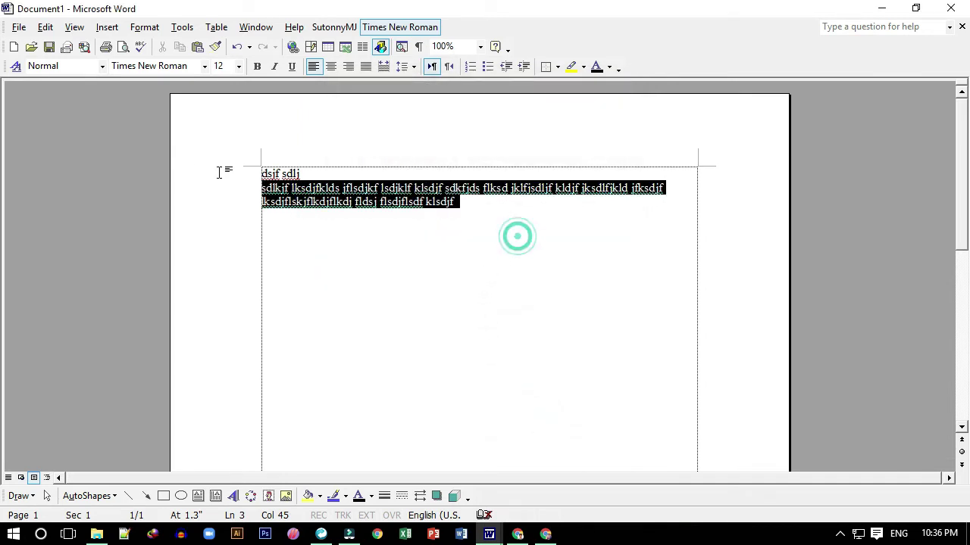
{"action": "key", "text": "Delete"}
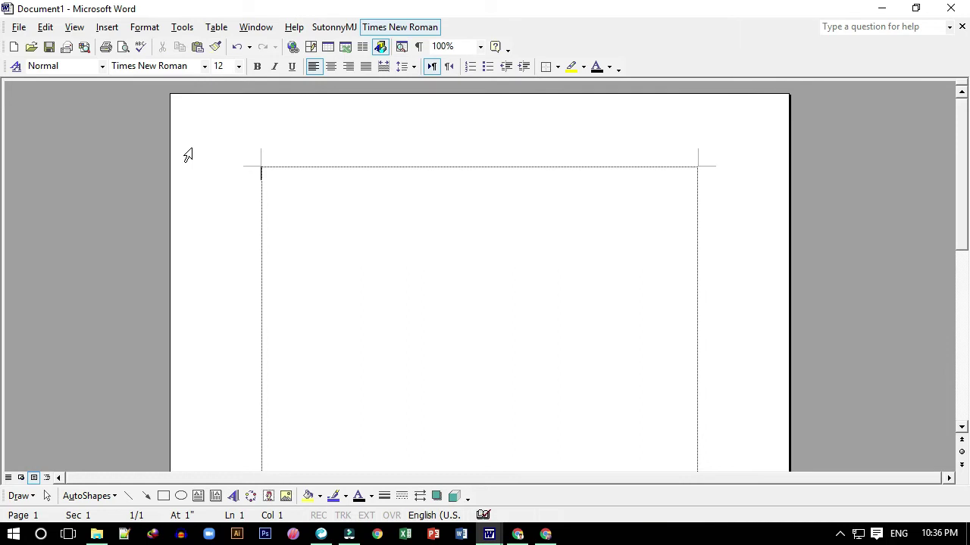
{"action": "type", "text": "Time"}
{"action": "type", "text": "s"}
- Open Control AutoCorrect Options from the capitalization button, then cancel without changes
{"action": "left_click", "coordinate": [277, 188]}
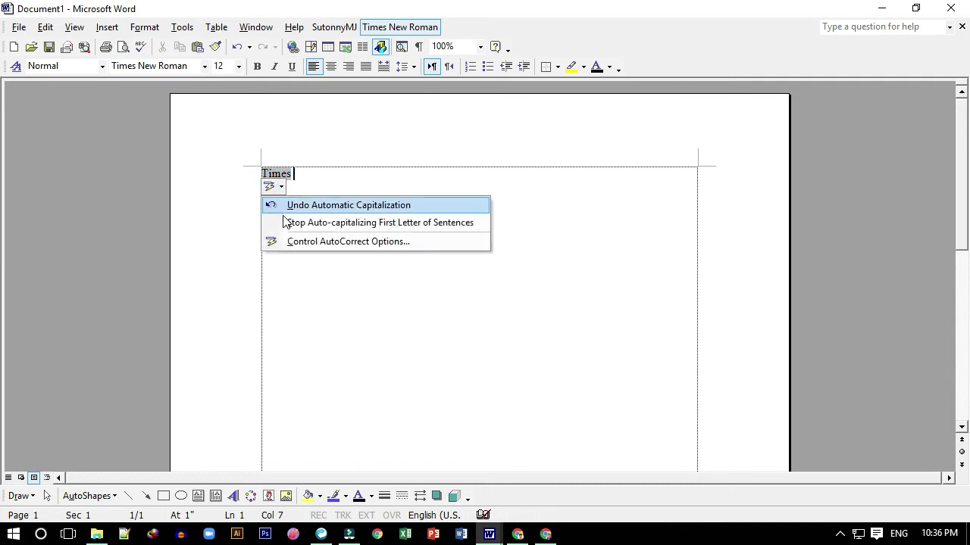
{"action": "left_click", "coordinate": [347, 244]}
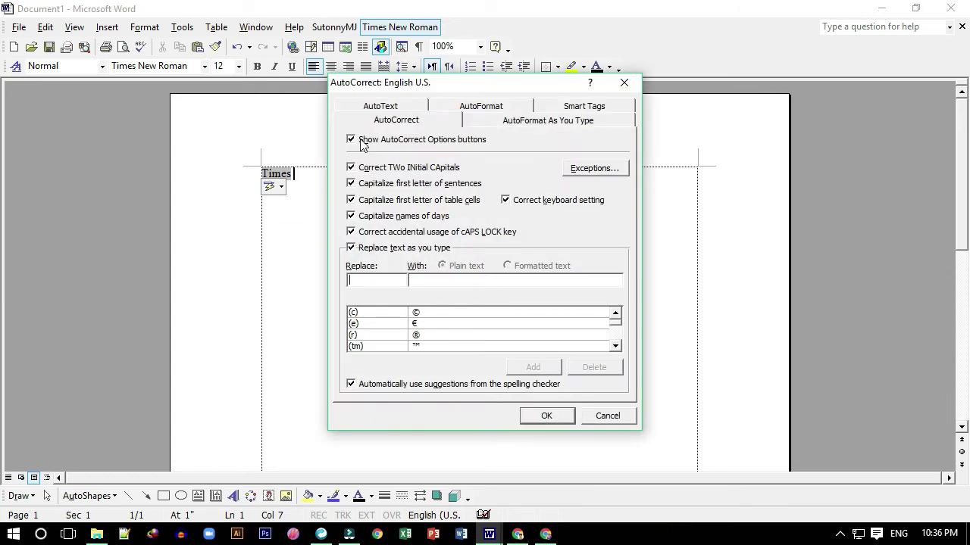
{"action": "left_click", "coordinate": [604, 416]}
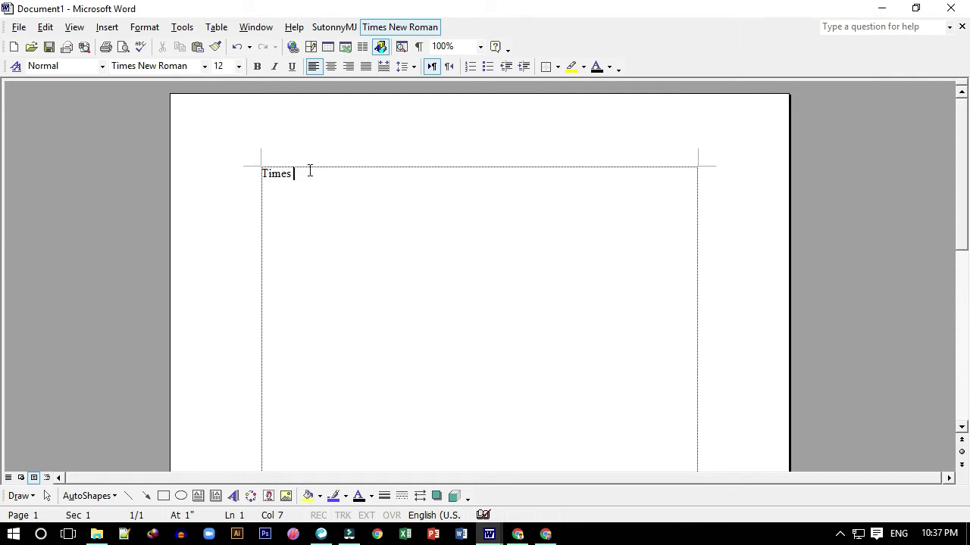
- Extend to 'Times new roman', delete that line, and type 'Time' followed by a new line
{"action": "type", "text": "new "}
{"action": "type", "text": "roman"}
{"action": "key", "text": "Return"}
{"action": "left_click", "coordinate": [199, 160]}
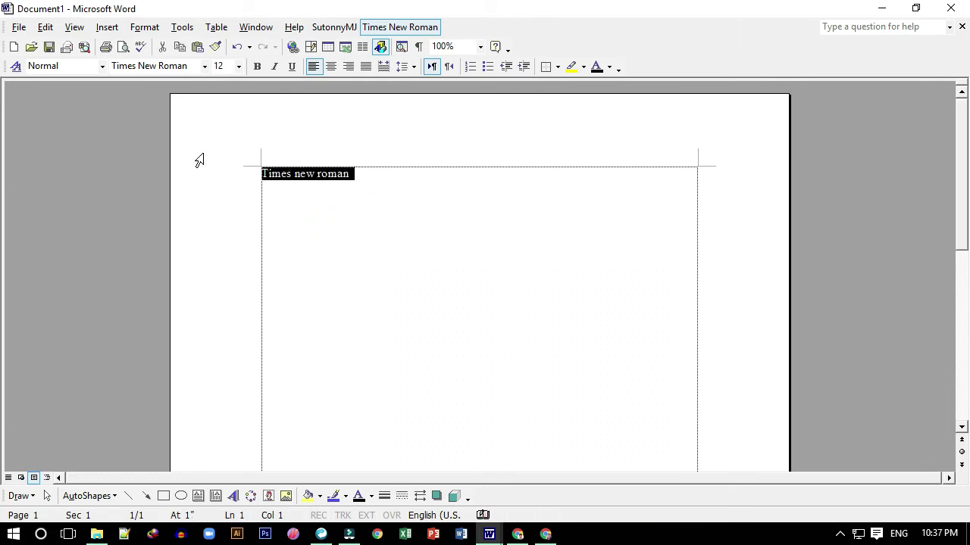
{"action": "key", "text": "Delete"}
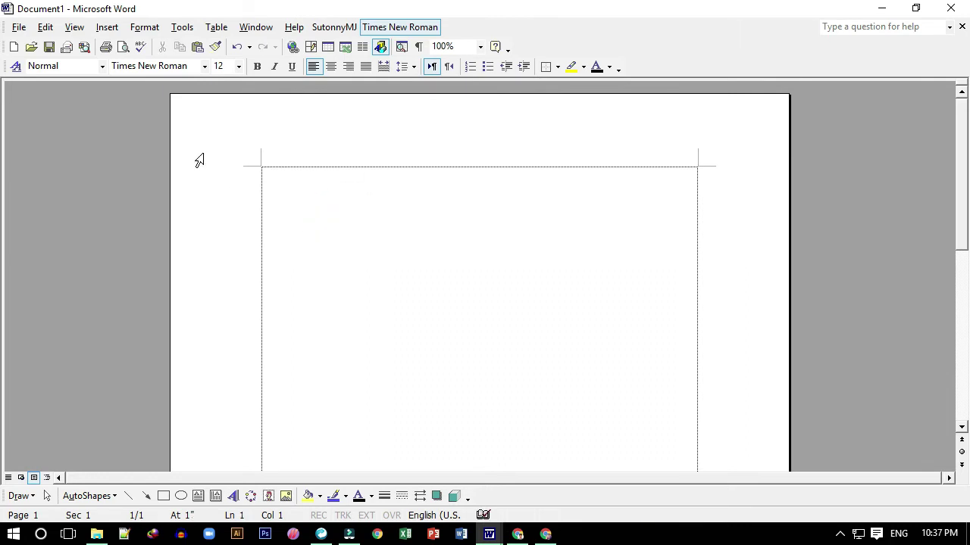
{"action": "type", "text": "Time"}
{"action": "key", "text": "Return"}
- Switch to SutonnyMJ, erase stray characters, and type 'Avgvi' followed by a new line
{"action": "left_click", "coordinate": [341, 27]}
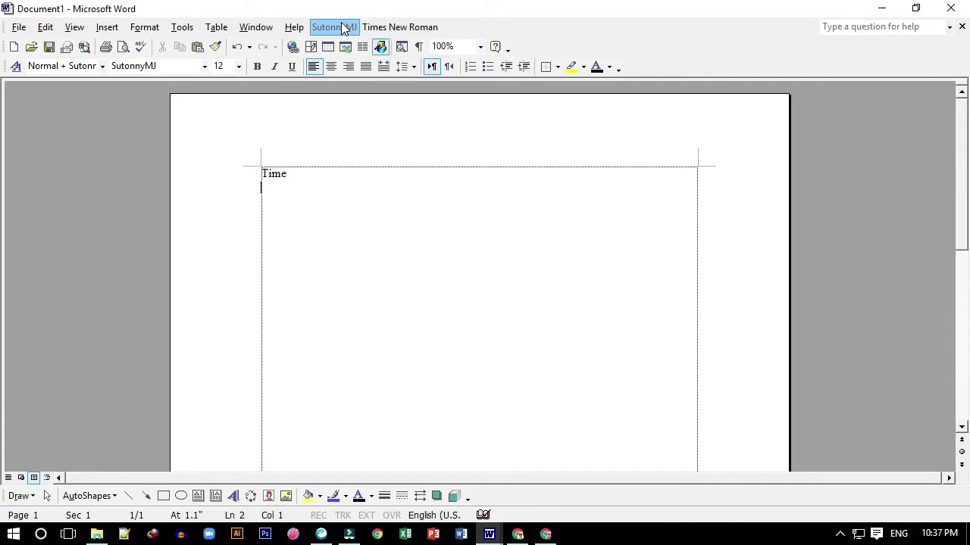
{"action": "type", "text": "k"}
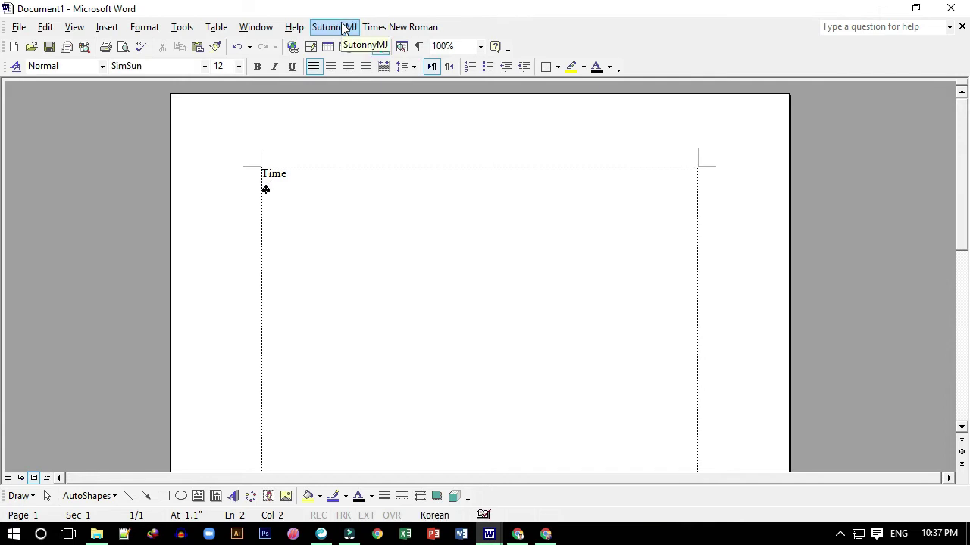
{"action": "key", "text": "BackSpace"}
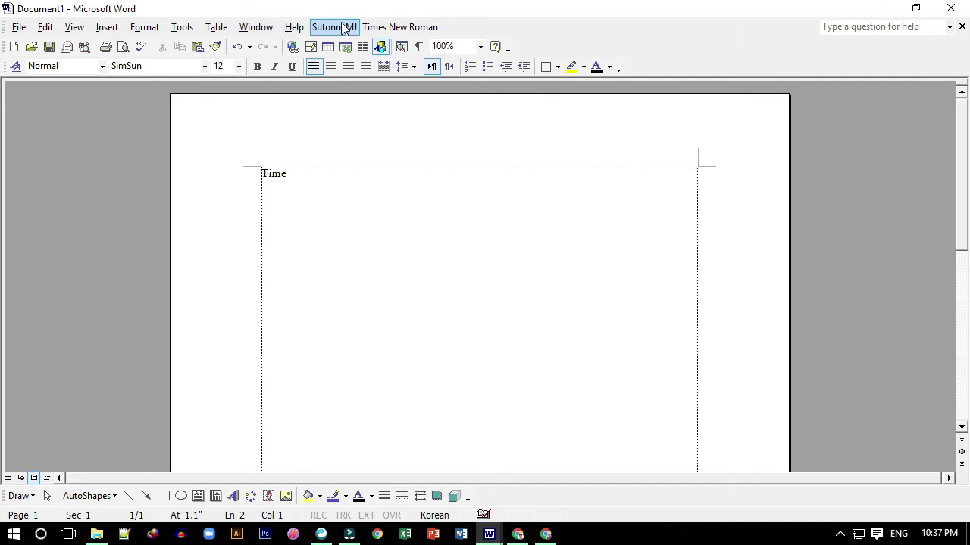
{"action": "type", "text": "l"}
{"action": "key", "text": "BackSpace"}
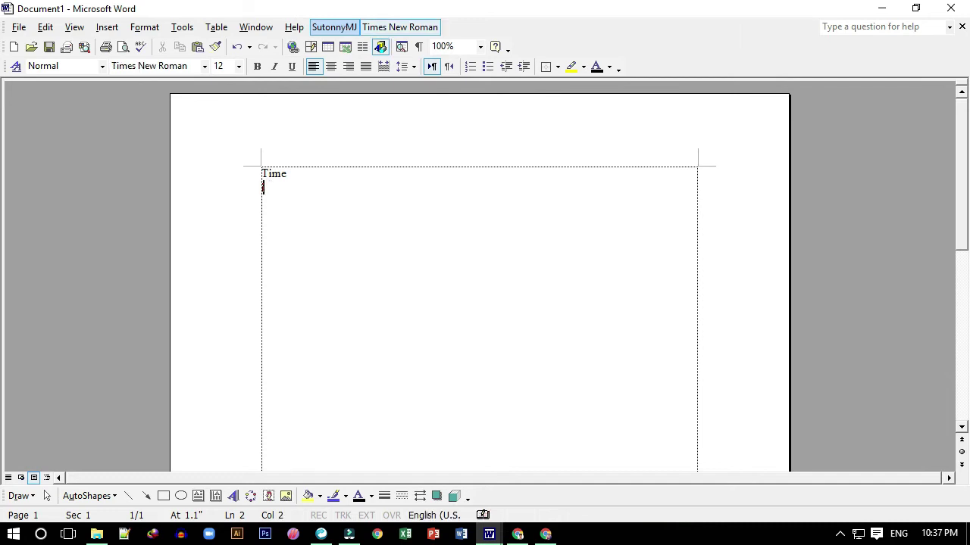
{"action": "key", "text": "BackSpace"}
{"action": "left_click", "coordinate": [346, 30]}
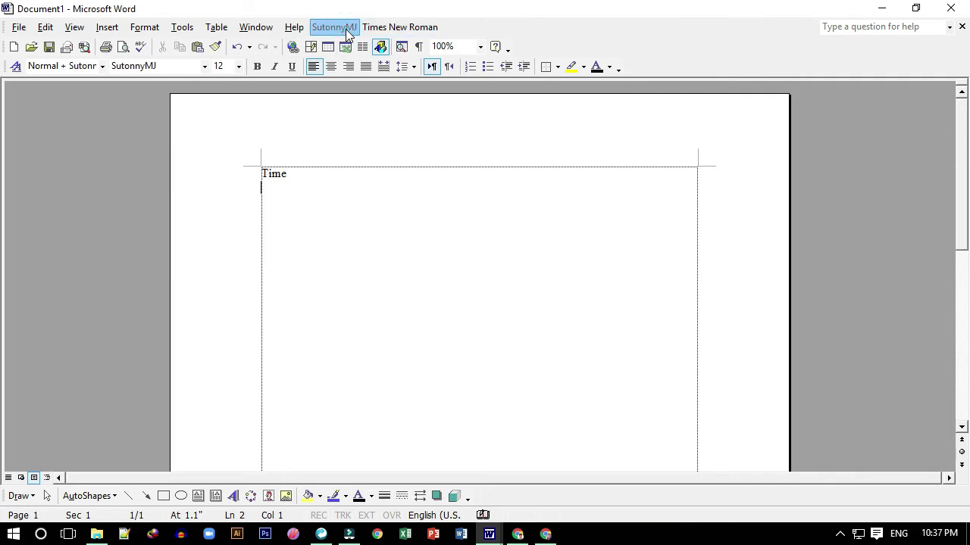
{"action": "type", "text": "Avgvi"}
{"action": "key", "text": "Return"}
- Clear the page and type 'Aex›`ª' in SutonnyMJ
{"action": "key", "text": "ctrl+a"}
{"action": "key", "text": "Delete"}
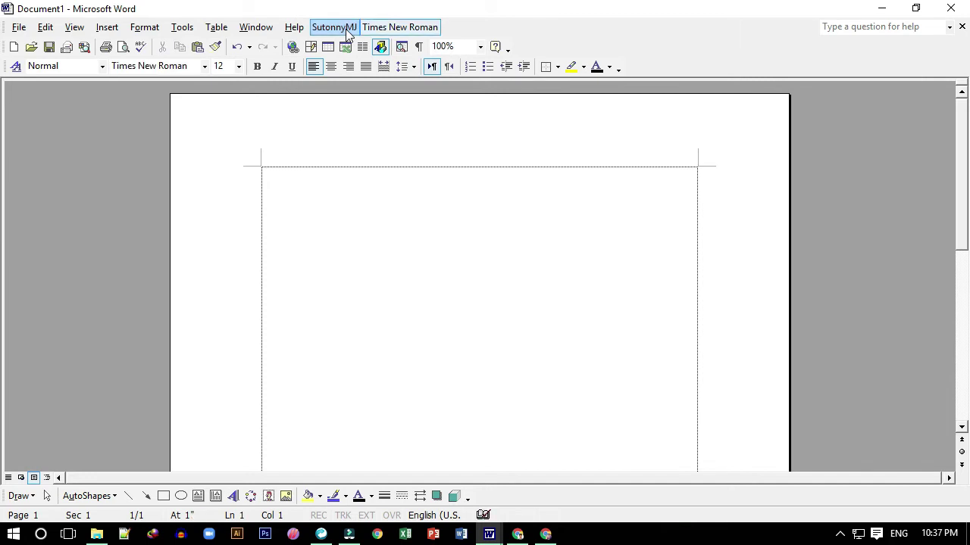
{"action": "left_click", "coordinate": [345, 29]}
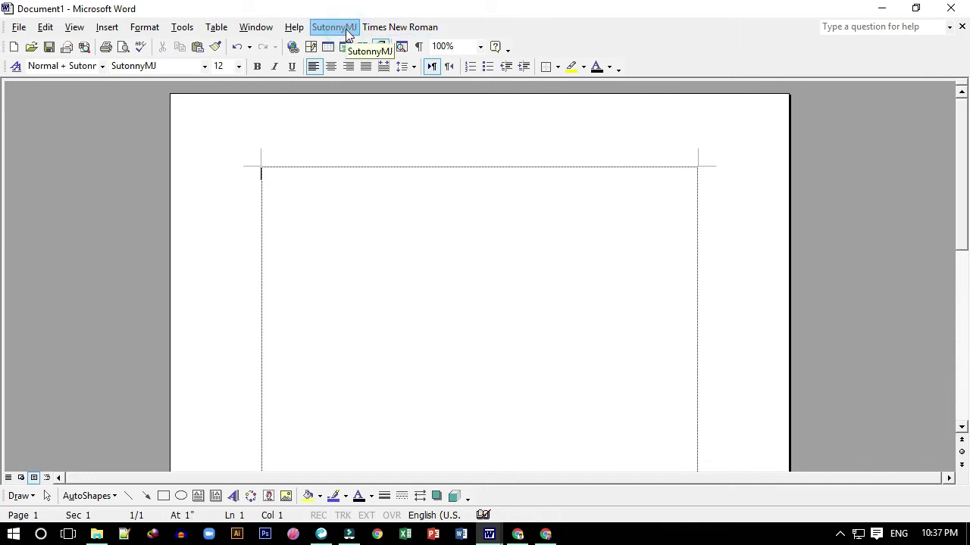
{"action": "type", "text": "A"}
{"action": "type", "text": "ex"}
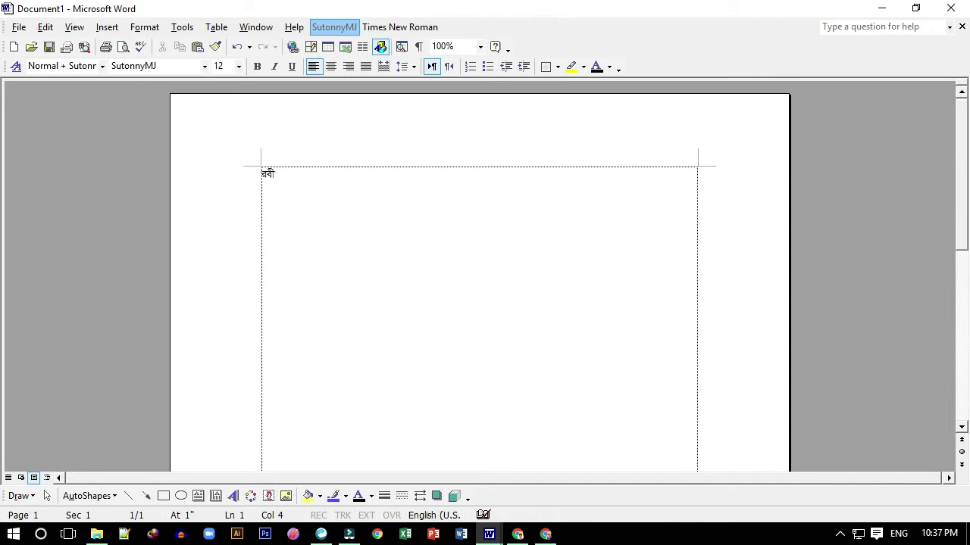
{"action": "type", "text": "›`ª"}
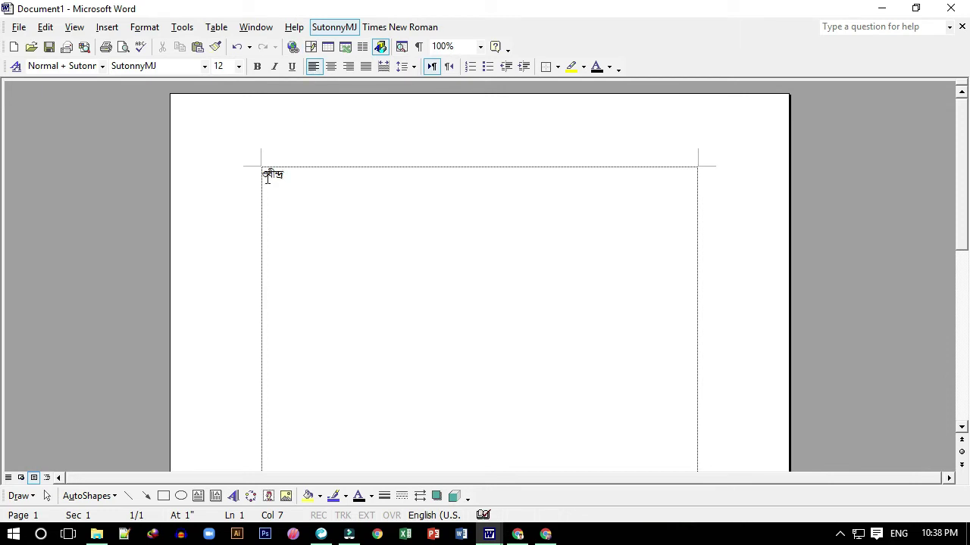
- Zoom the page to 150% and set the Bengali word to 24 pt
{"action": "left_click", "coordinate": [480, 47]}
{"action": "left_click", "coordinate": [458, 86]}
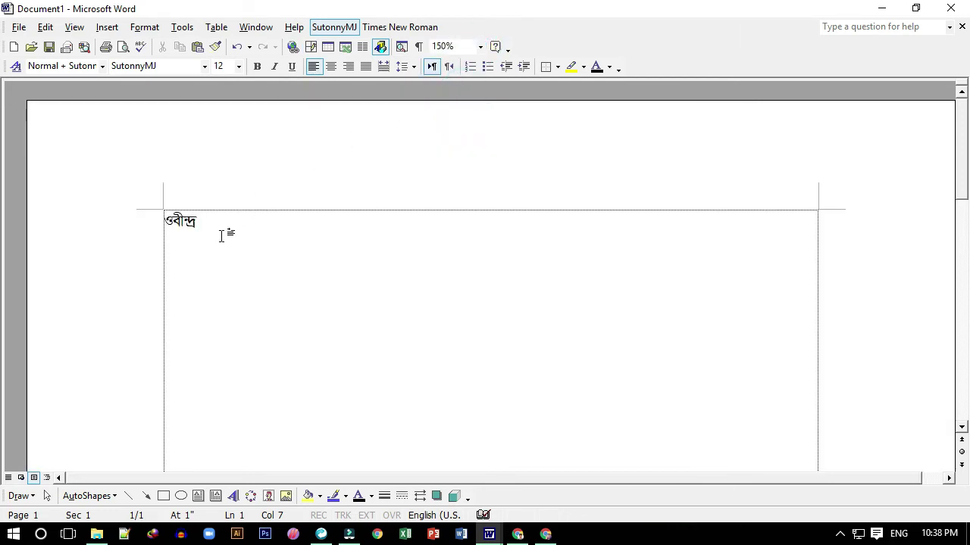
{"action": "left_click_drag", "start_coordinate": [224, 228], "coordinate": [150, 211]}
{"action": "left_click", "coordinate": [238, 65]}
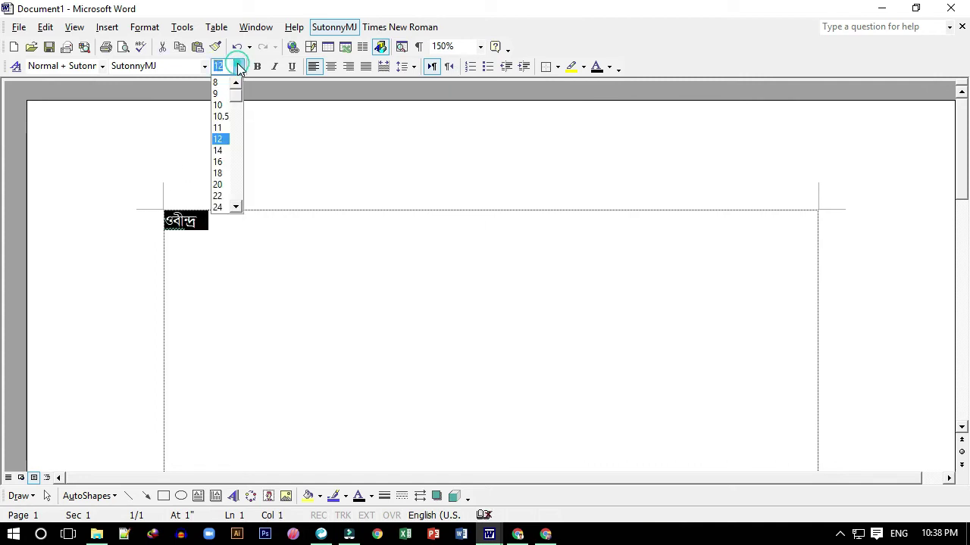
{"action": "left_click", "coordinate": [221, 207]}
- Erase the Bengali word and retype it as 'iexb&`ªbv_'
{"action": "left_click", "coordinate": [255, 230]}
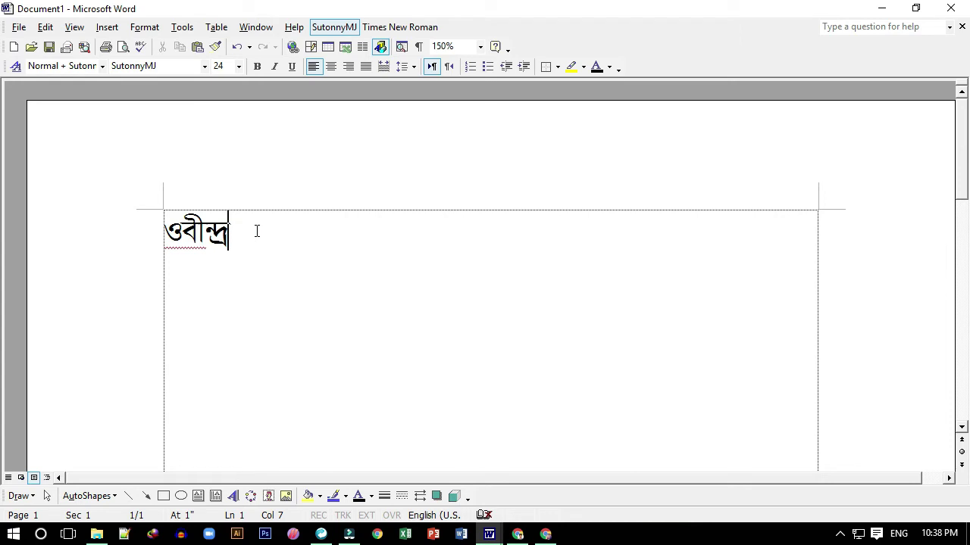
{"action": "key", "text": "BackSpace"}
{"action": "key", "text": "BackSpace"}
{"action": "key", "text": "BackSpace"}
{"action": "key", "text": "BackSpace"}
{"action": "key", "text": "BackSpace"}
{"action": "key", "text": "BackSpace"}
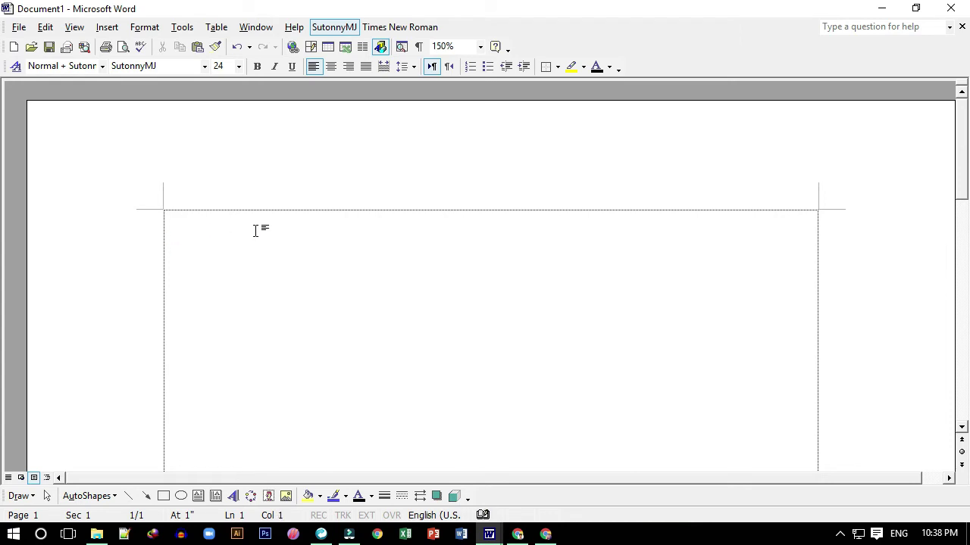
{"action": "type", "text": "i"}
{"action": "type", "text": "exb&"}
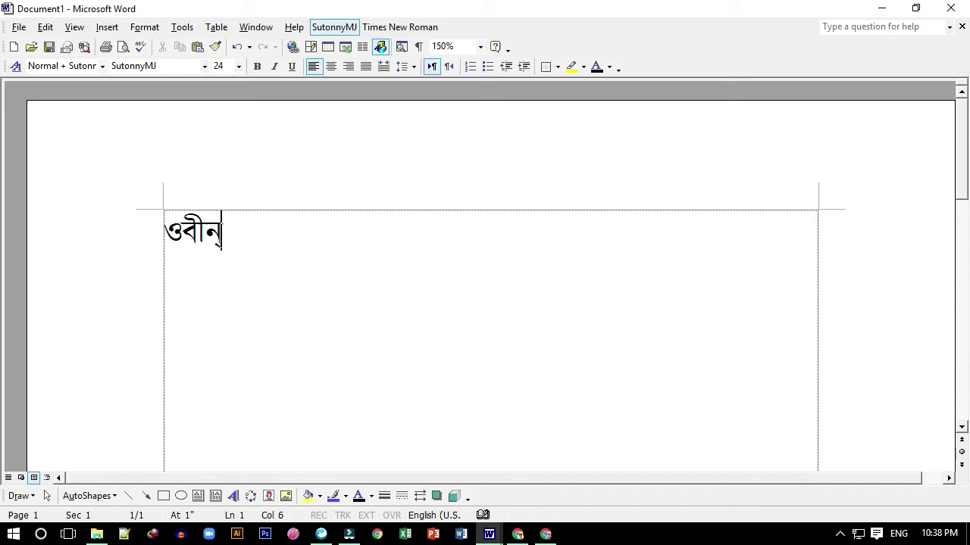
{"action": "type", "text": "`"}
{"action": "type", "text": "ª"}
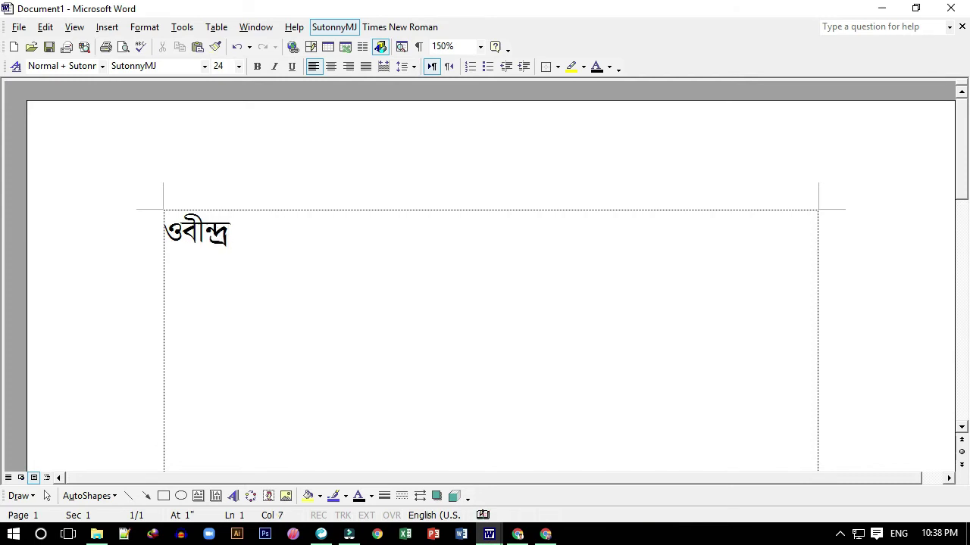
{"action": "type", "text": "bv_"}
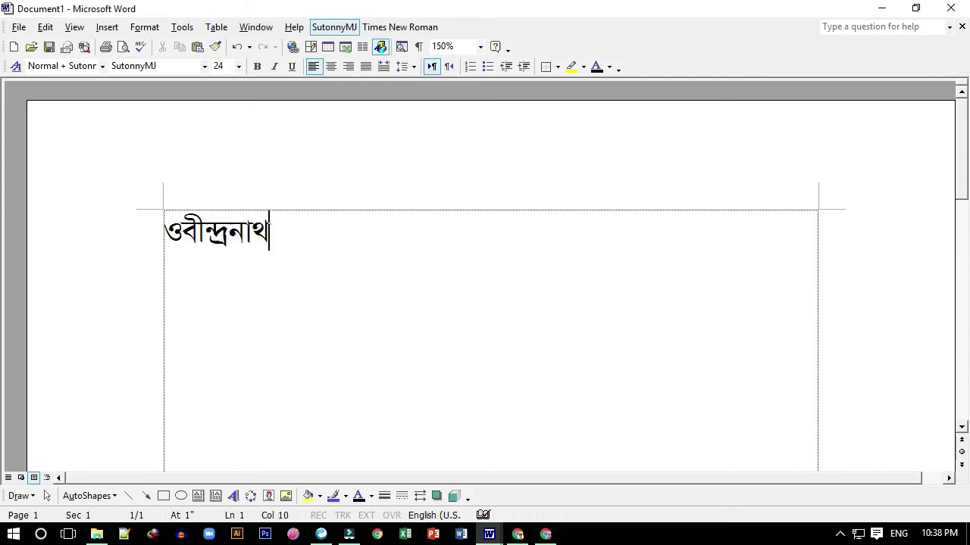
- Uncheck option buttons, two-initial-caps, sentence/table/day capitalization, caps lock and replace-text in AutoCorrect, then confirm
{"action": "left_click", "coordinate": [182, 28]}
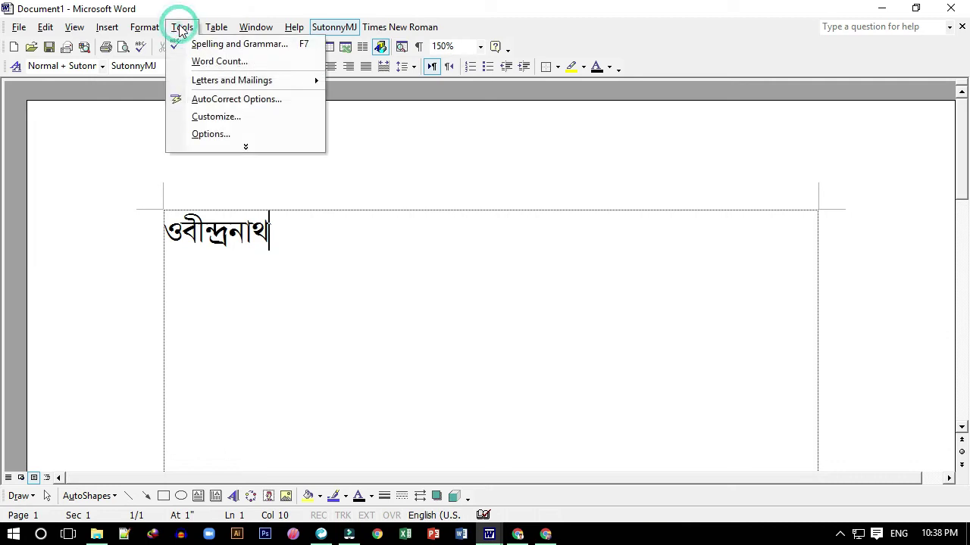
{"action": "left_click", "coordinate": [201, 101]}
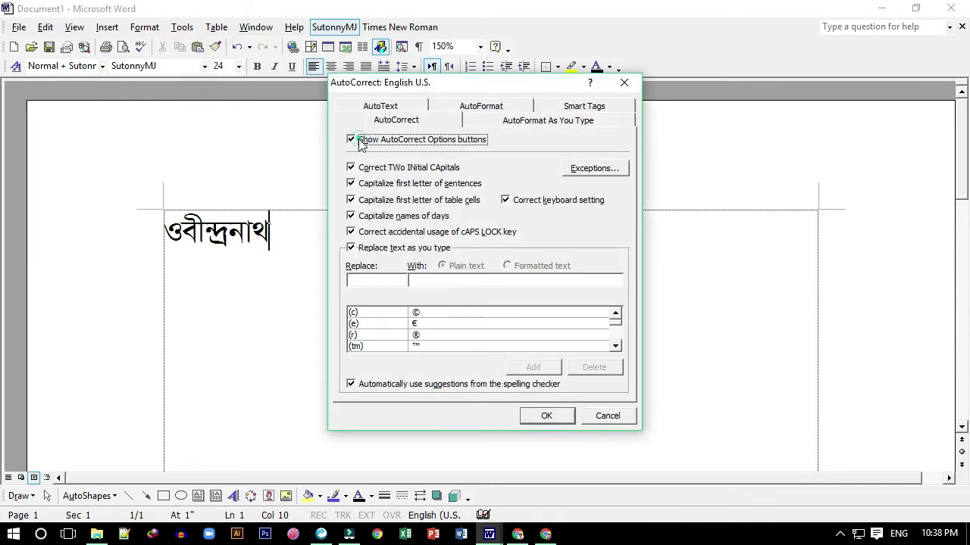
{"action": "left_click", "coordinate": [351, 140]}
{"action": "left_click", "coordinate": [354, 167]}
{"action": "left_click", "coordinate": [354, 184]}
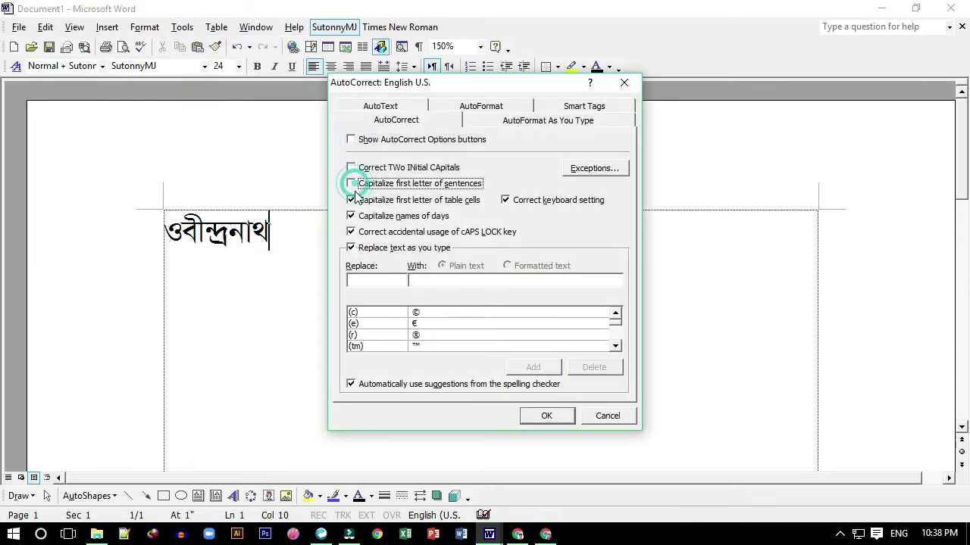
{"action": "left_click", "coordinate": [355, 200]}
{"action": "left_click", "coordinate": [356, 216]}
{"action": "left_click", "coordinate": [352, 232]}
{"action": "left_click", "coordinate": [352, 248]}
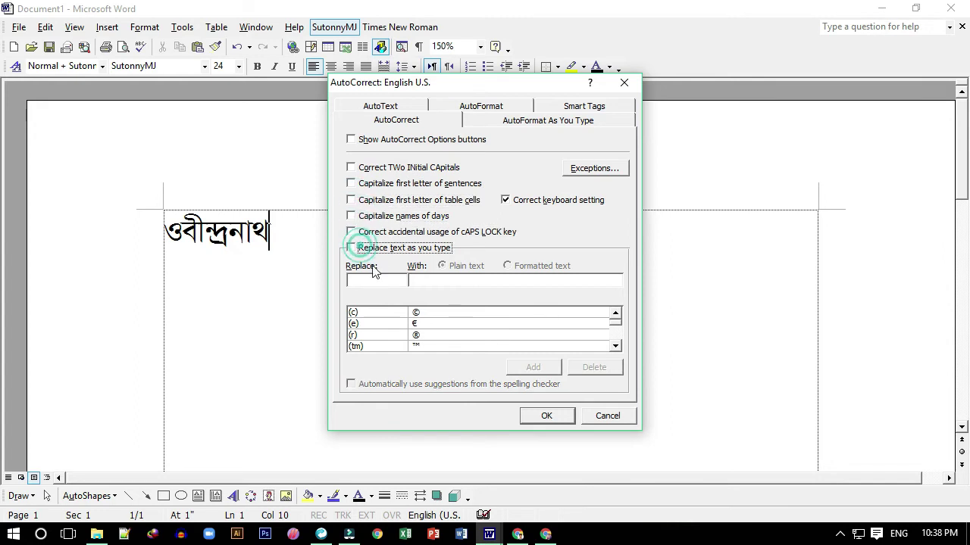
{"action": "left_click", "coordinate": [543, 416]}
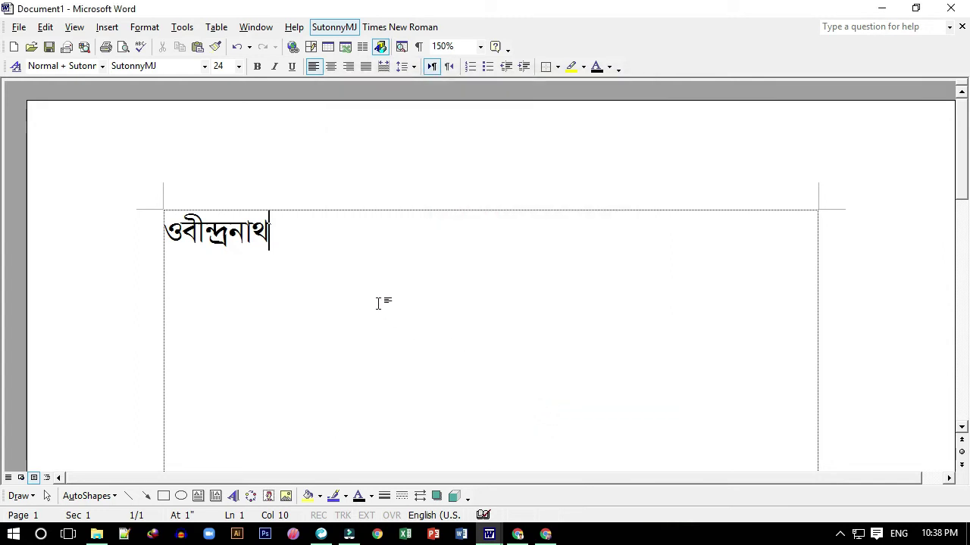
- Replace the word with রবীন্দ্রনাথ and type রবীন্দ্রনাথ again on a second line
{"action": "key", "text": "BackSpace"}
{"action": "key", "text": "BackSpace"}
{"action": "key", "text": "BackSpace"}
{"action": "key", "text": "BackSpace"}
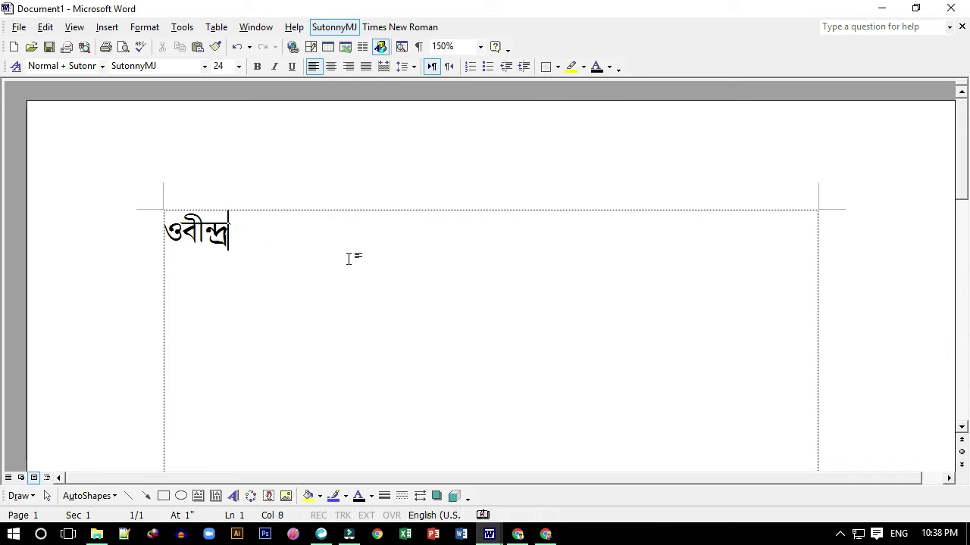
{"action": "key", "text": "BackSpace"}
{"action": "key", "text": "BackSpace"}
{"action": "key", "text": "BackSpace"}
{"action": "type", "text": "রব"}
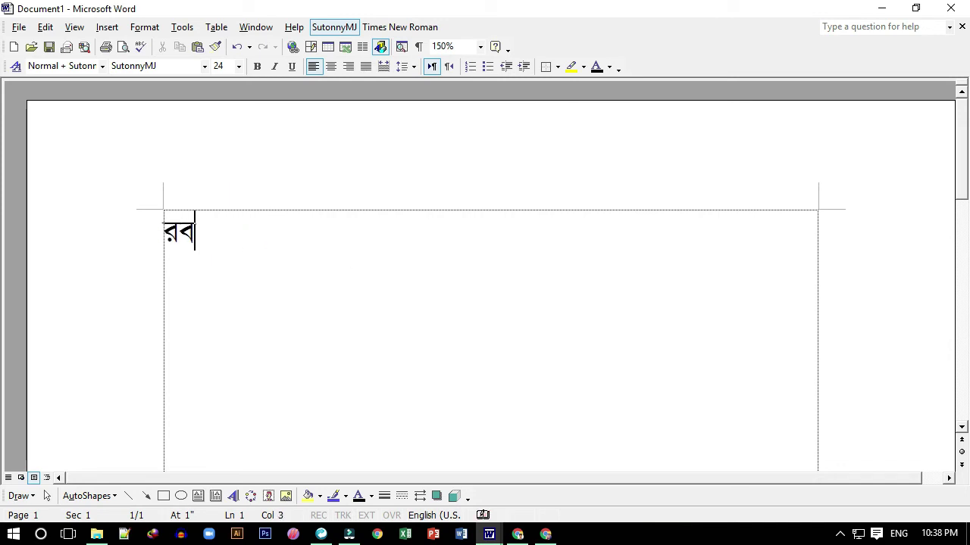
{"action": "type", "text": "ীন্দ্র"}
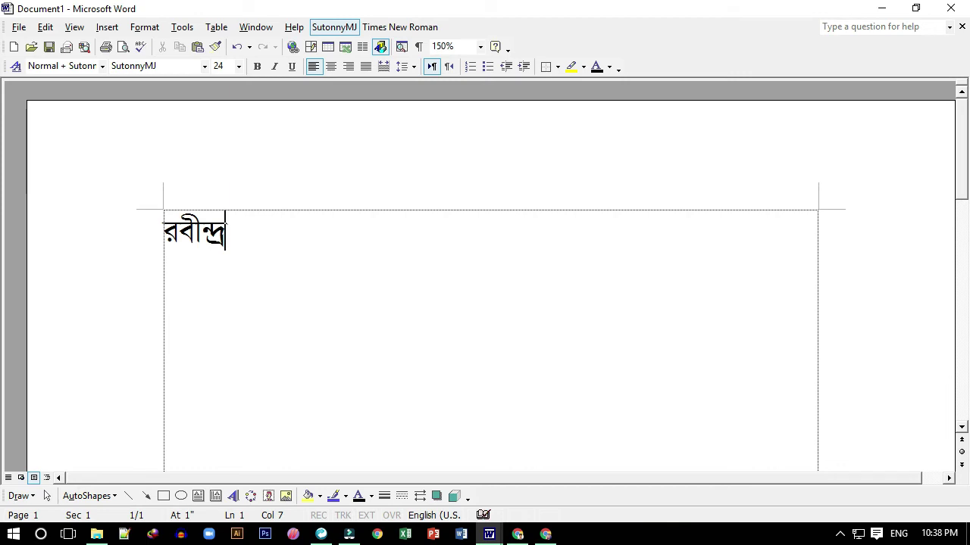
{"action": "type", "text": "নাথ"}
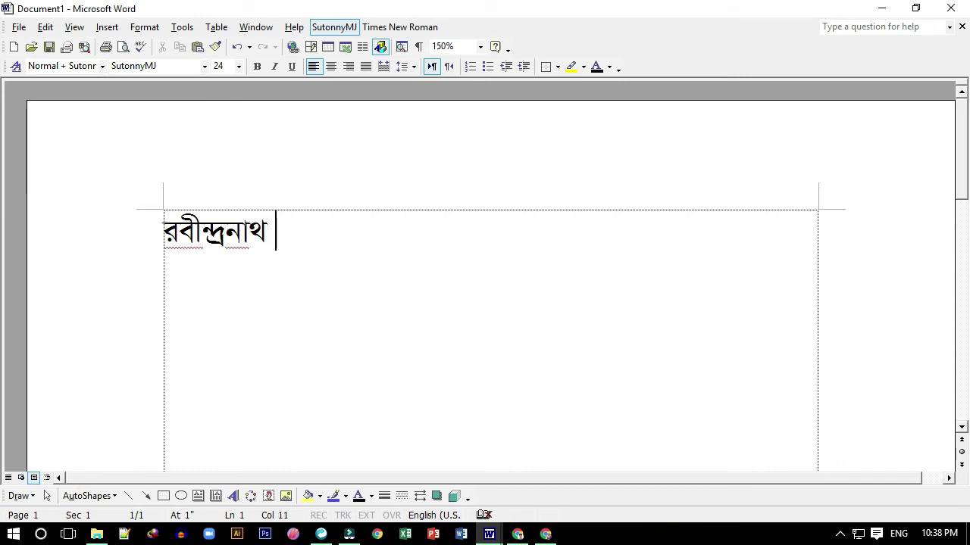
{"action": "key", "text": "Return"}
{"action": "type", "text": "রবী"}
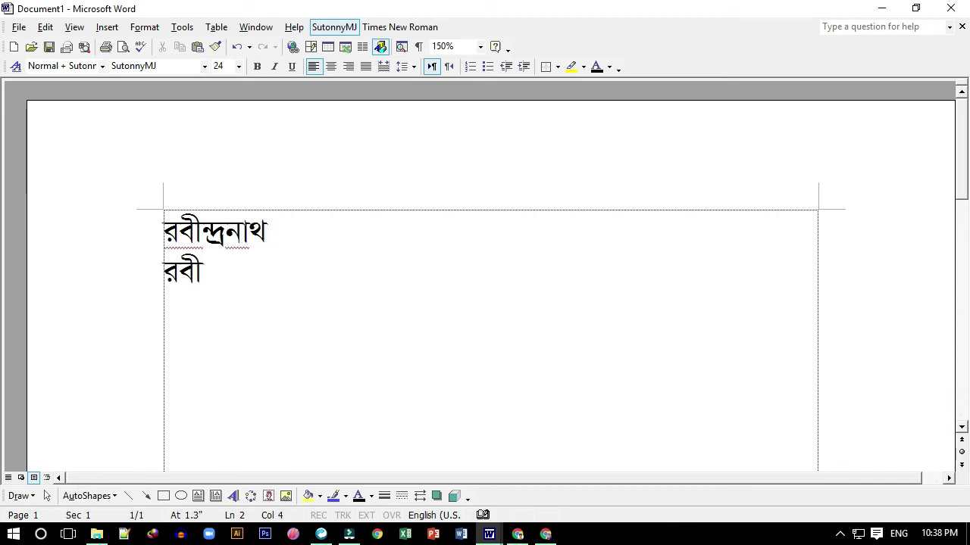
{"action": "type", "text": "ন্দ্র"}
{"action": "type", "text": "খ"}
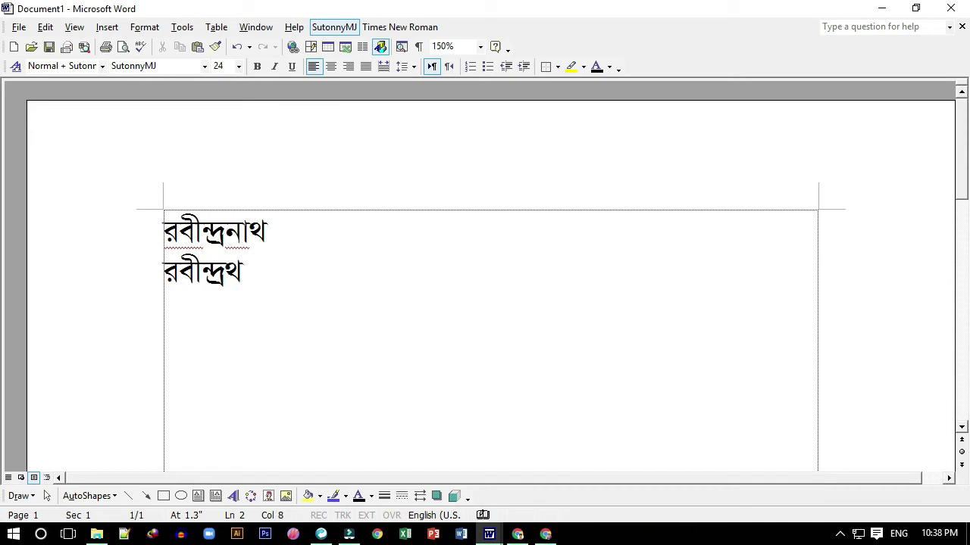
{"action": "key", "text": "BackSpace"}
{"action": "type", "text": "নাথ"}
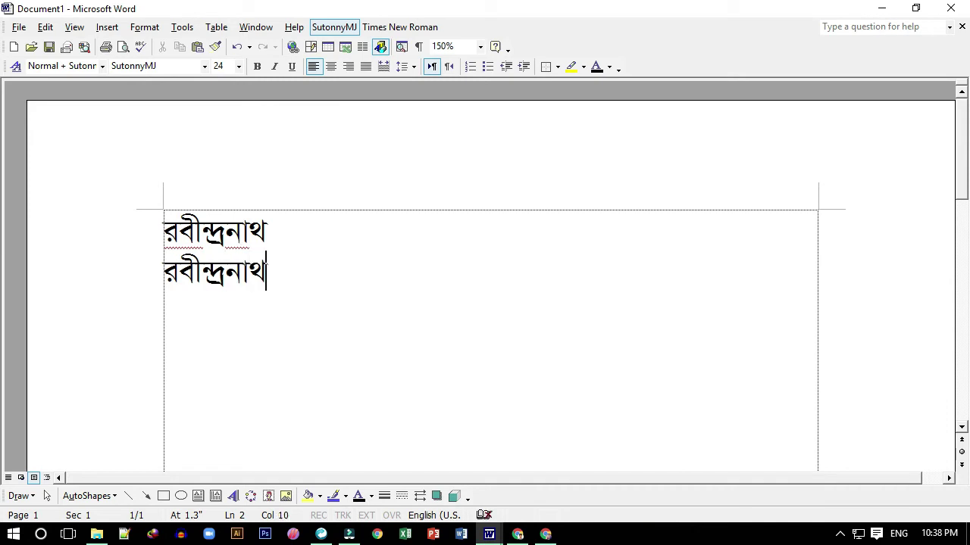
- Dismiss the Save As prompt and delete both Bengali lines
{"action": "key", "text": "ctrl+s"}
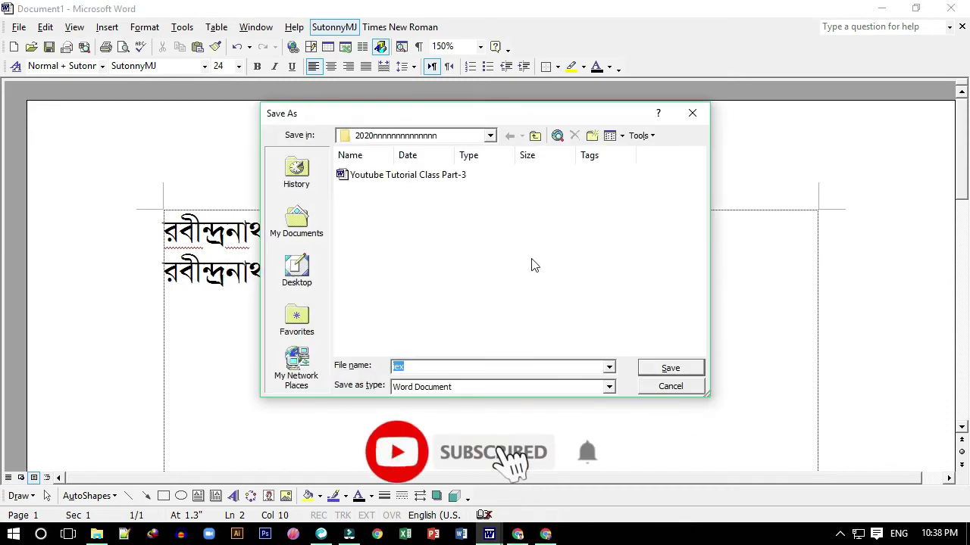
{"action": "key", "text": "Escape"}
{"action": "left_click_drag", "start_coordinate": [322, 278], "coordinate": [78, 212]}
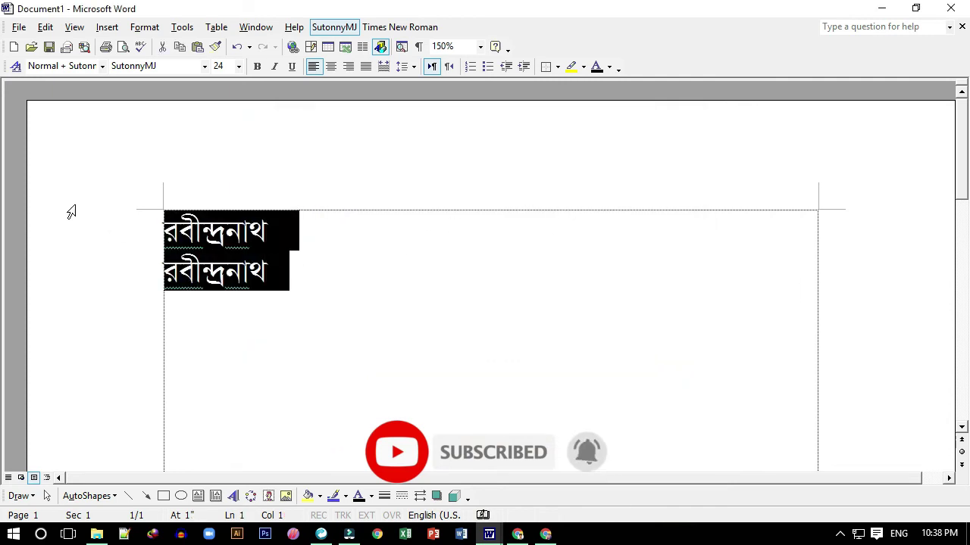
{"action": "key", "text": "Delete"}
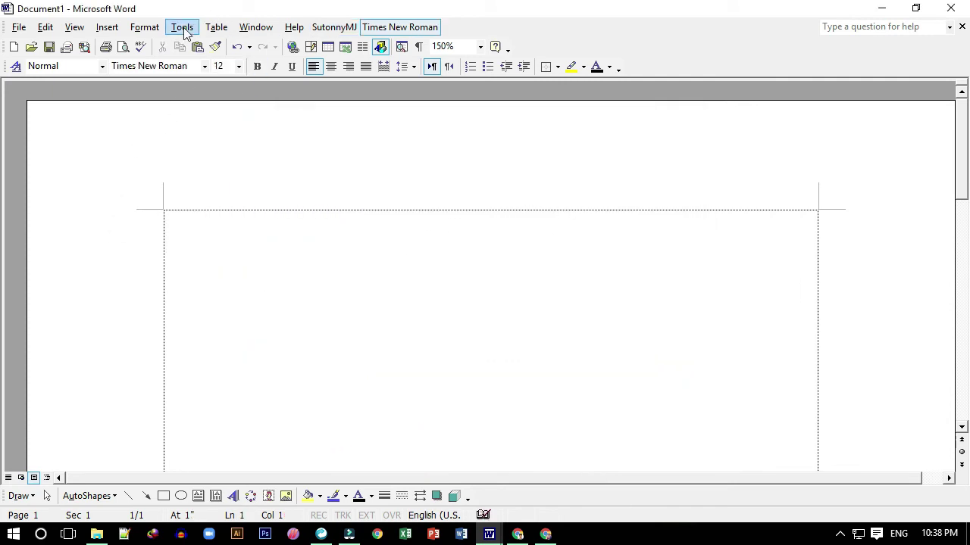
- Review the toolbar list in Tools > Customize, then again under View > Toolbars
{"action": "left_click", "coordinate": [181, 27]}
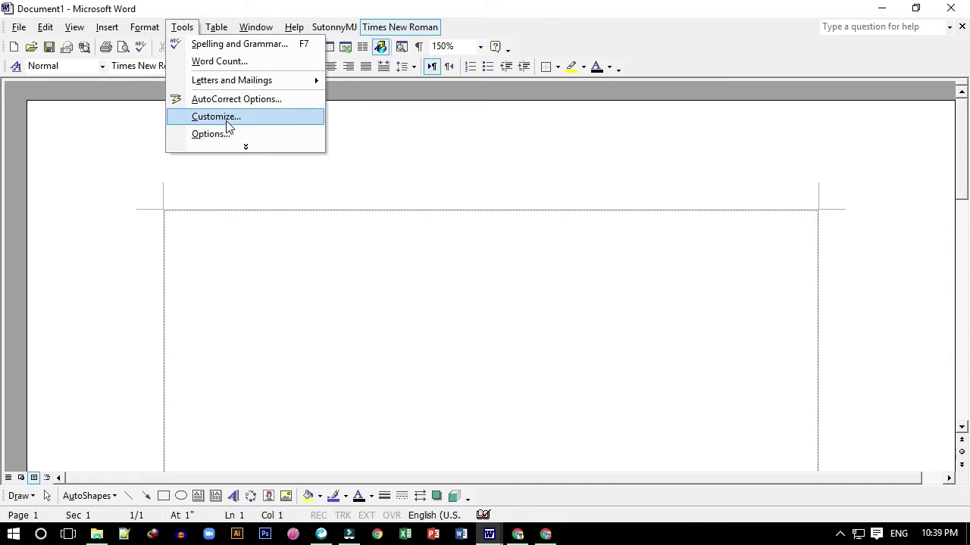
{"action": "left_click", "coordinate": [245, 147]}
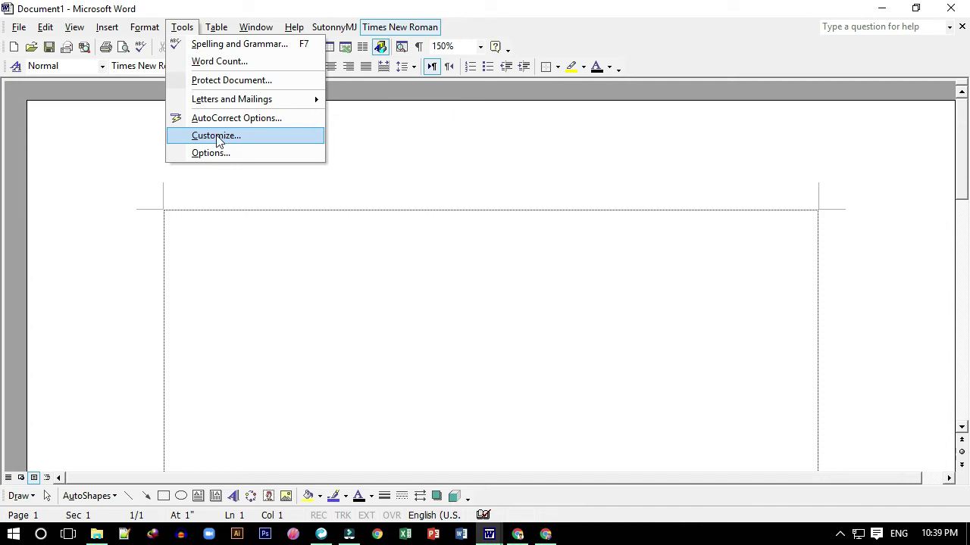
{"action": "left_click", "coordinate": [219, 141]}
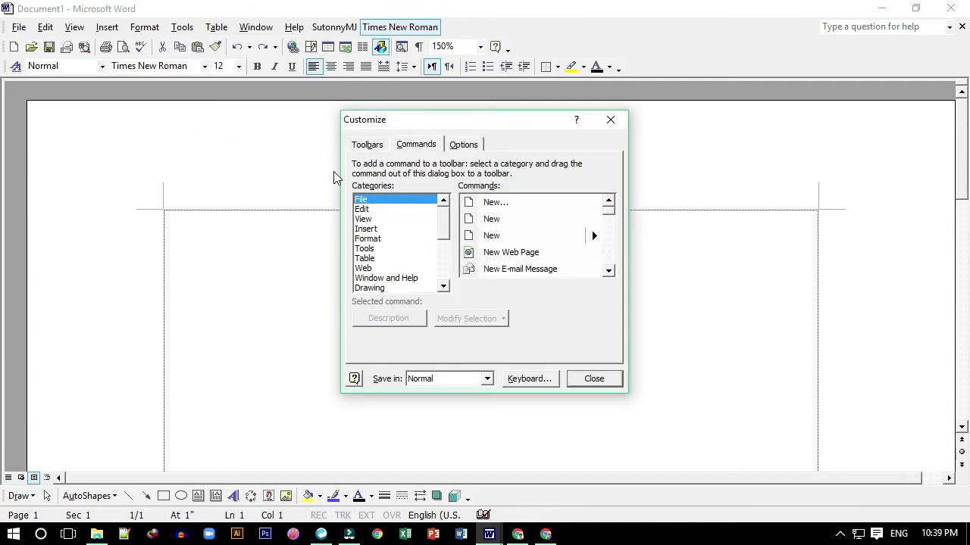
{"action": "left_click", "coordinate": [366, 145]}
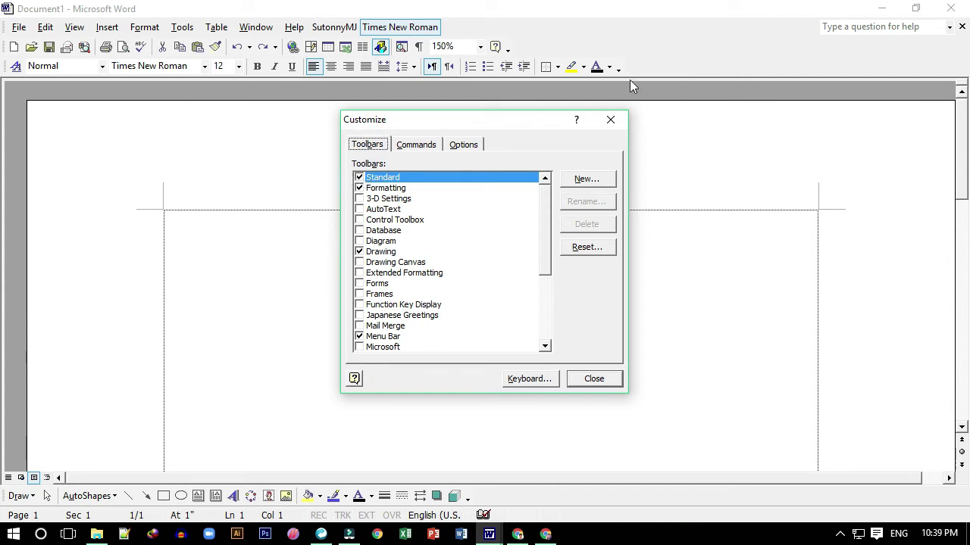
{"action": "left_click", "coordinate": [609, 119]}
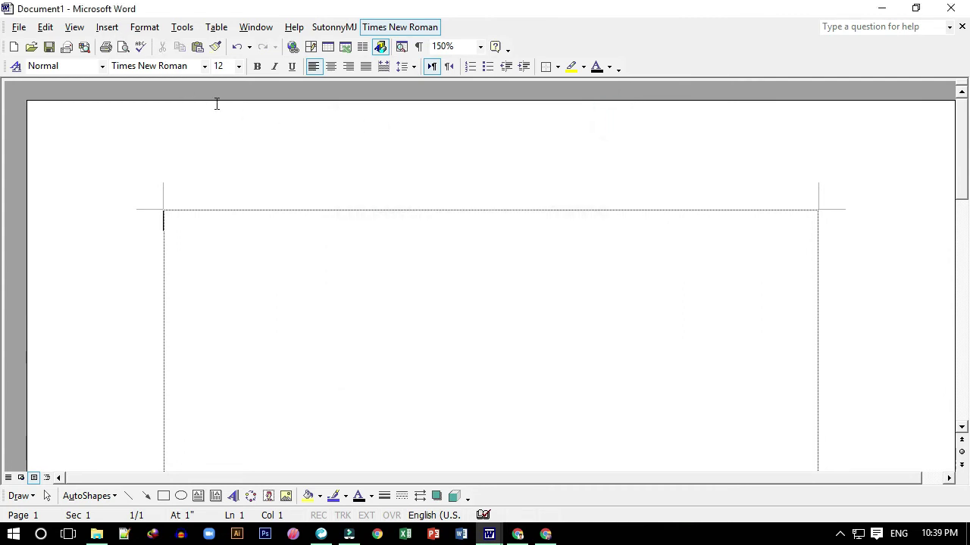
{"action": "left_click", "coordinate": [69, 30]}
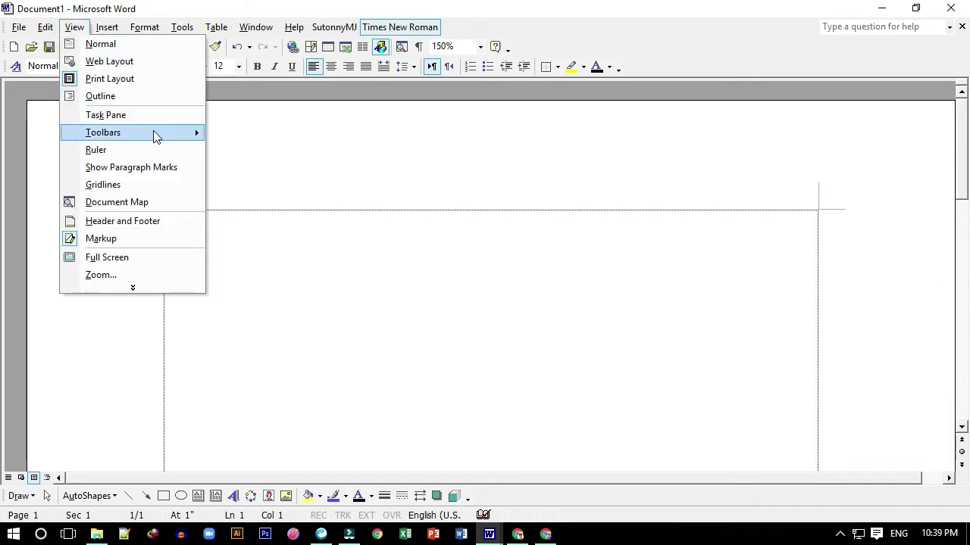
{"action": "left_click", "coordinate": [156, 132]}
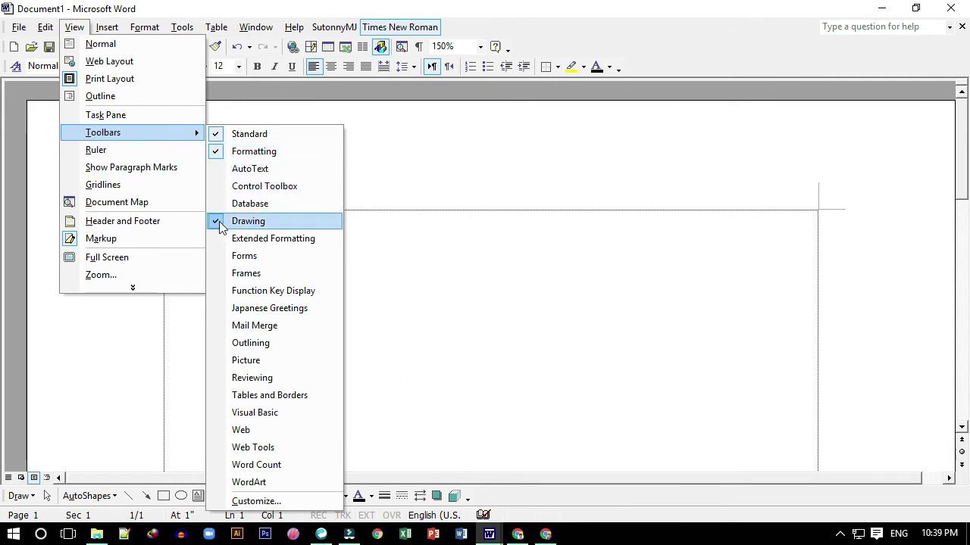
- In Customize, uncheck then recheck Standard and Formatting toolbars, then show the Commands tab
{"action": "mouse_move", "coordinate": [184, 30]}
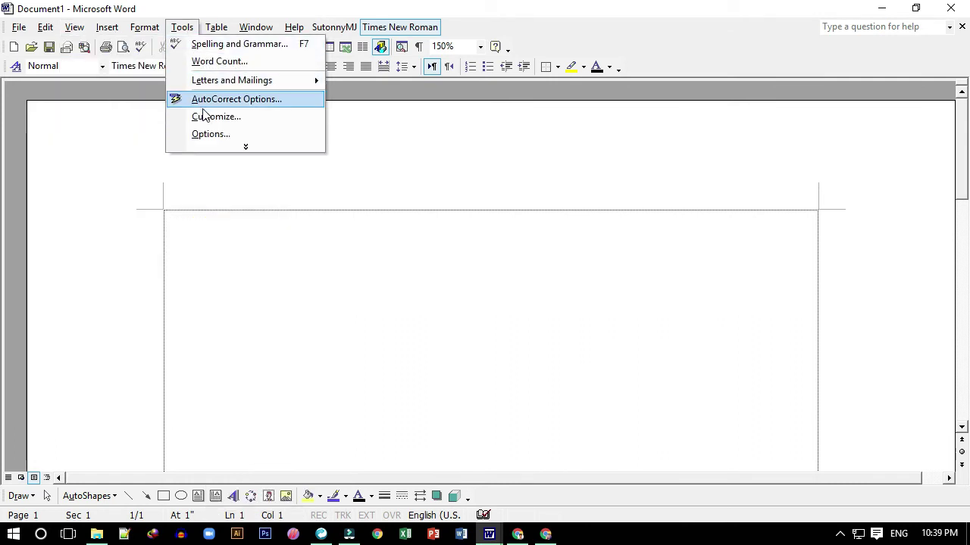
{"action": "left_click", "coordinate": [211, 118]}
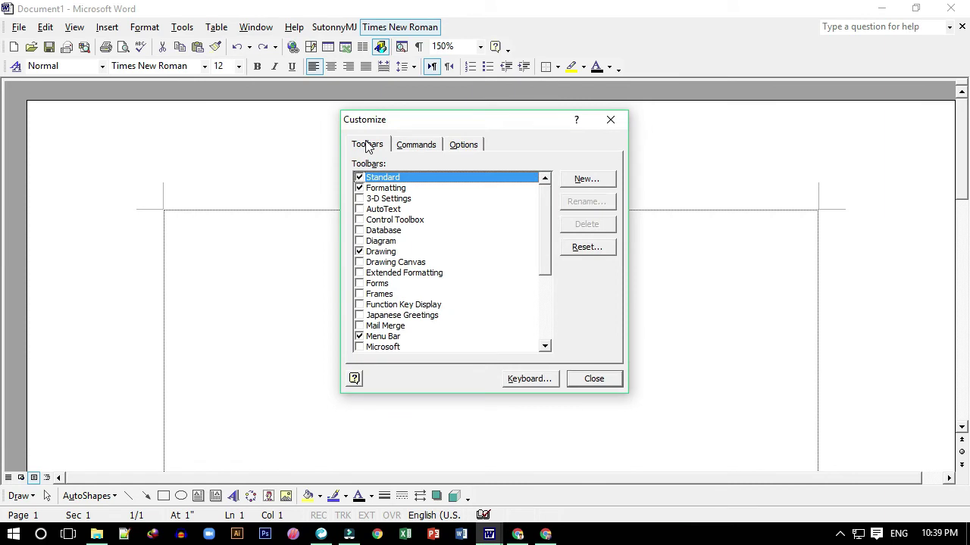
{"action": "left_click", "coordinate": [367, 145]}
{"action": "left_click", "coordinate": [359, 178]}
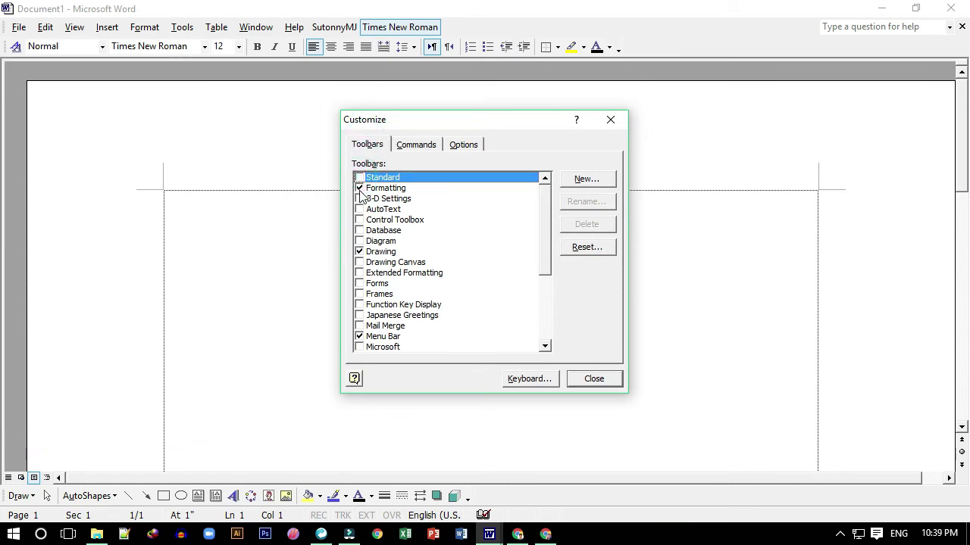
{"action": "left_click", "coordinate": [359, 188]}
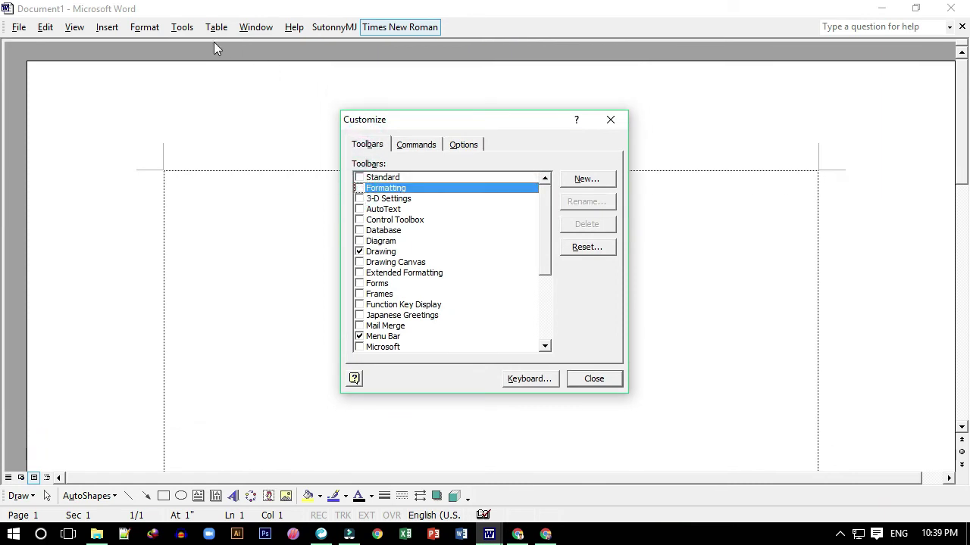
{"action": "left_click", "coordinate": [359, 177]}
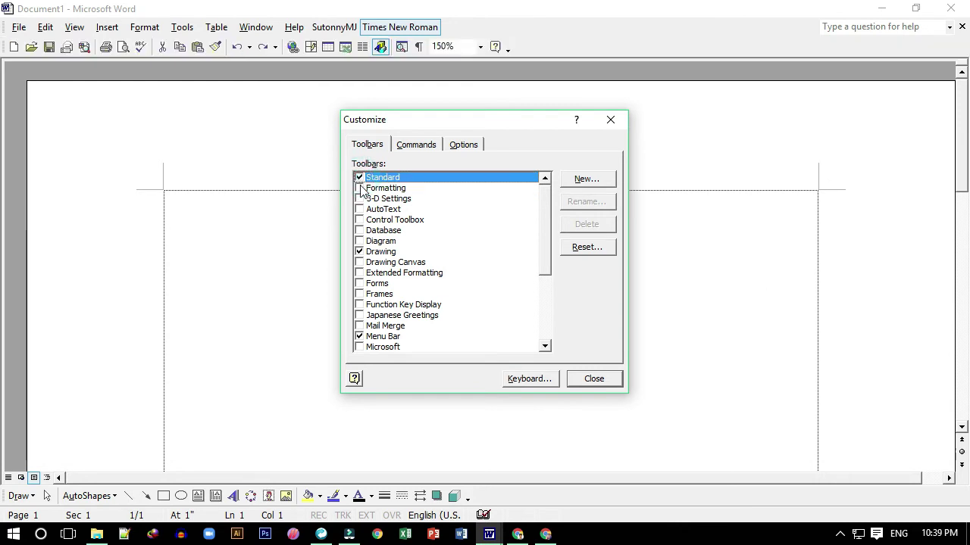
{"action": "left_click", "coordinate": [360, 189]}
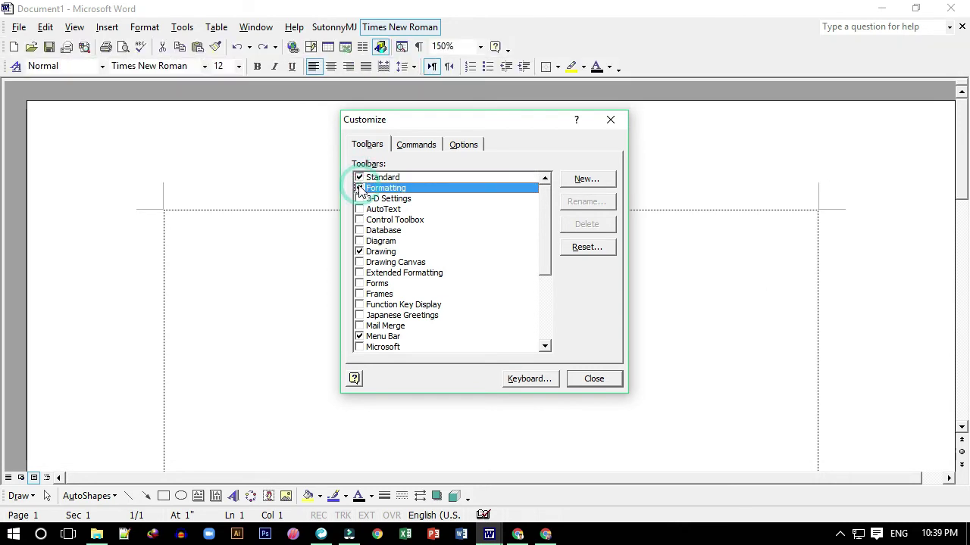
{"action": "left_click", "coordinate": [413, 144]}
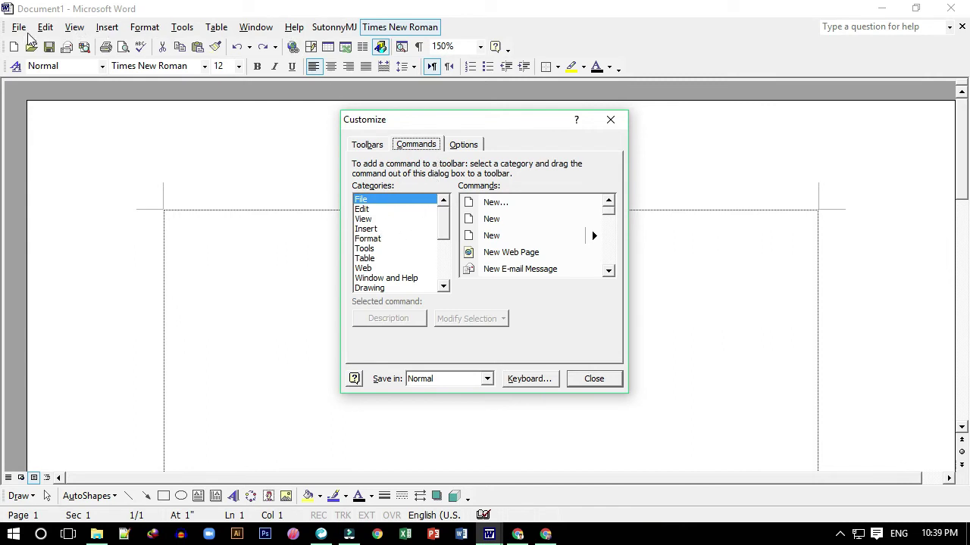
- Select the Built-in Menus category, drag Table off the menu bar, and put it back
{"action": "left_click_drag", "start_coordinate": [448, 223], "coordinate": [447, 264]}
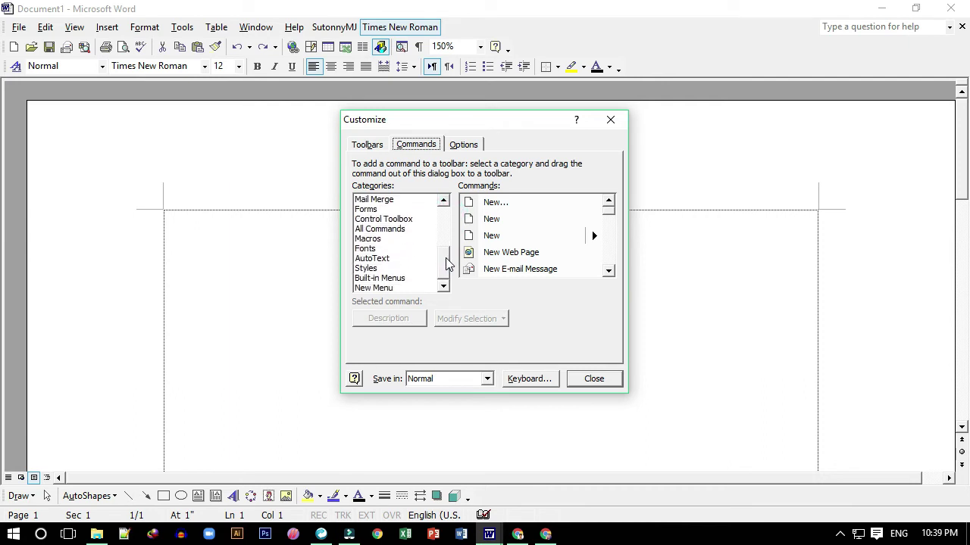
{"action": "left_click", "coordinate": [387, 280]}
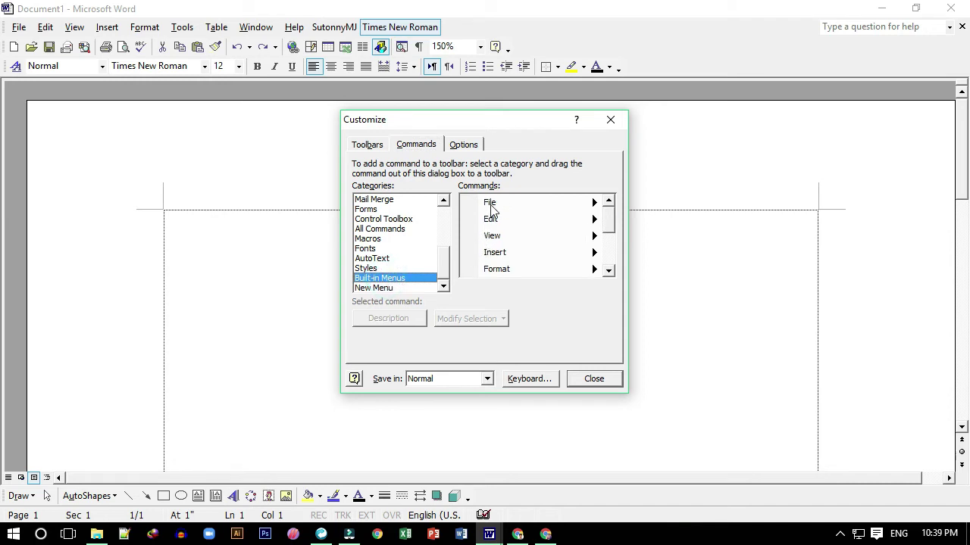
{"action": "left_click", "coordinate": [490, 205]}
{"action": "left_click", "coordinate": [609, 270]}
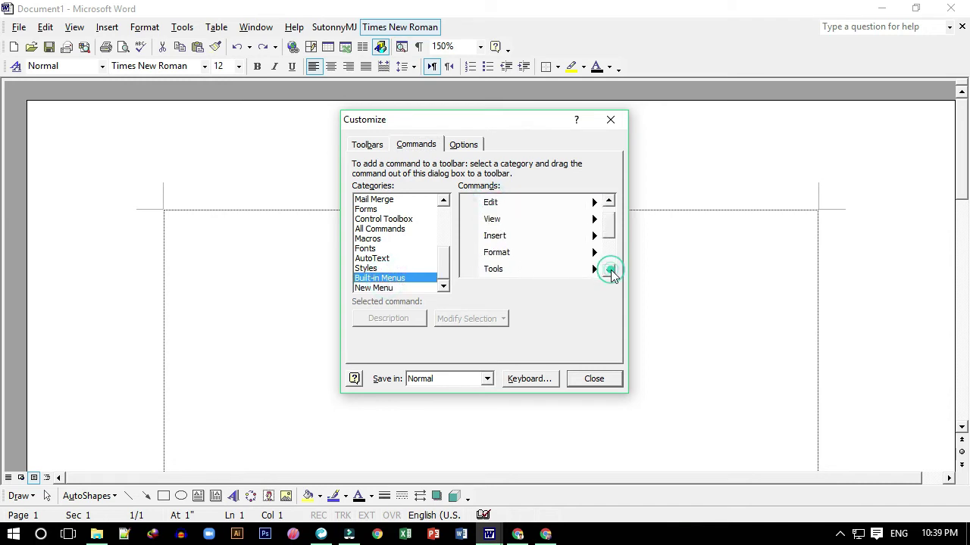
{"action": "left_click", "coordinate": [608, 270]}
{"action": "left_click", "coordinate": [608, 271]}
{"action": "left_click", "coordinate": [608, 270]}
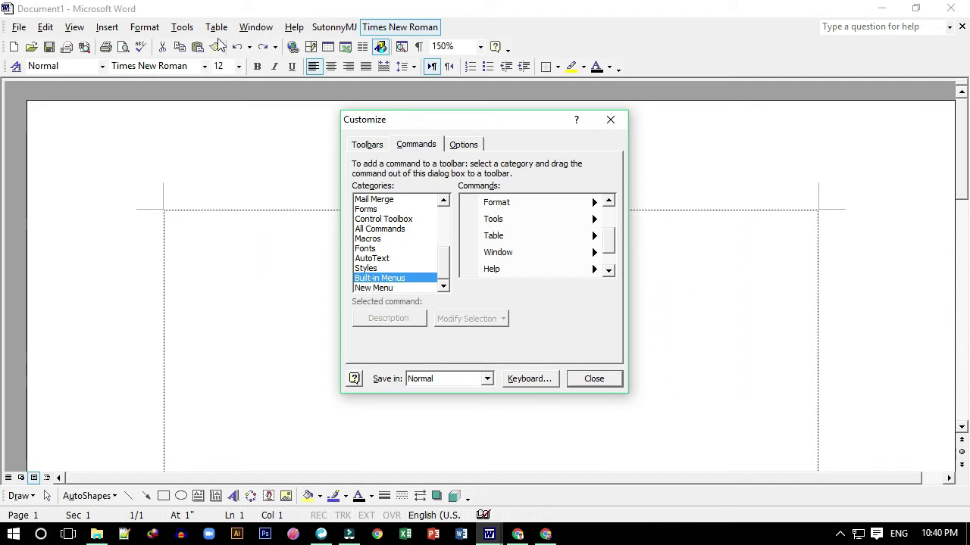
{"action": "left_click_drag", "start_coordinate": [217, 27], "coordinate": [194, 162]}
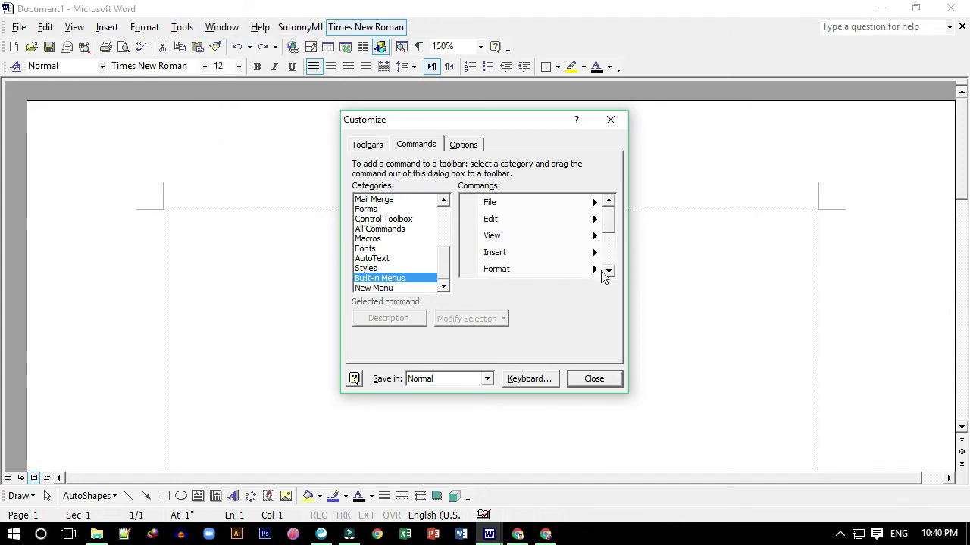
{"action": "left_click", "coordinate": [608, 270]}
{"action": "left_click", "coordinate": [607, 270]}
{"action": "left_click", "coordinate": [607, 270]}
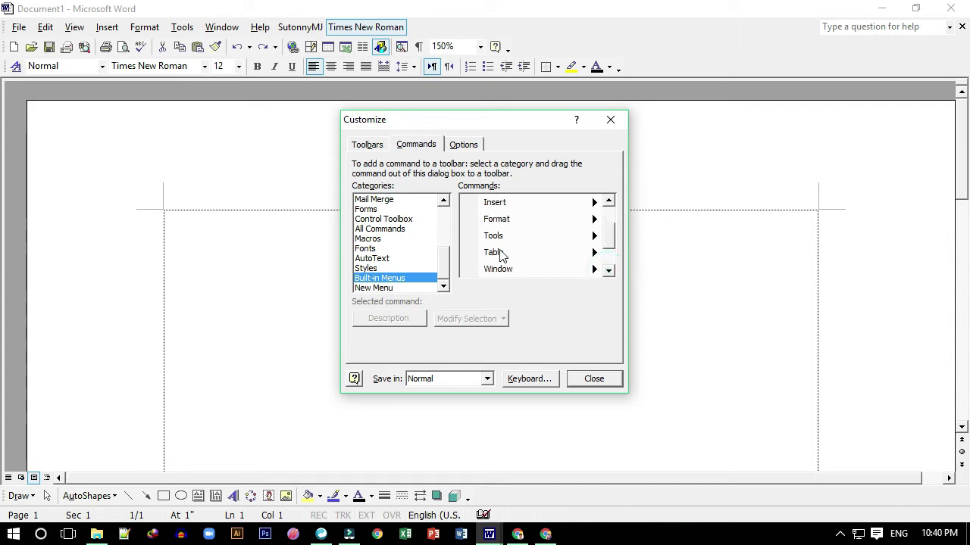
{"action": "mouse_move", "coordinate": [499, 252]}
{"action": "left_mouse_down"}
{"action": "mouse_move", "coordinate": [253, 53]}
{"action": "mouse_move", "coordinate": [203, 35]}
{"action": "left_mouse_up"}
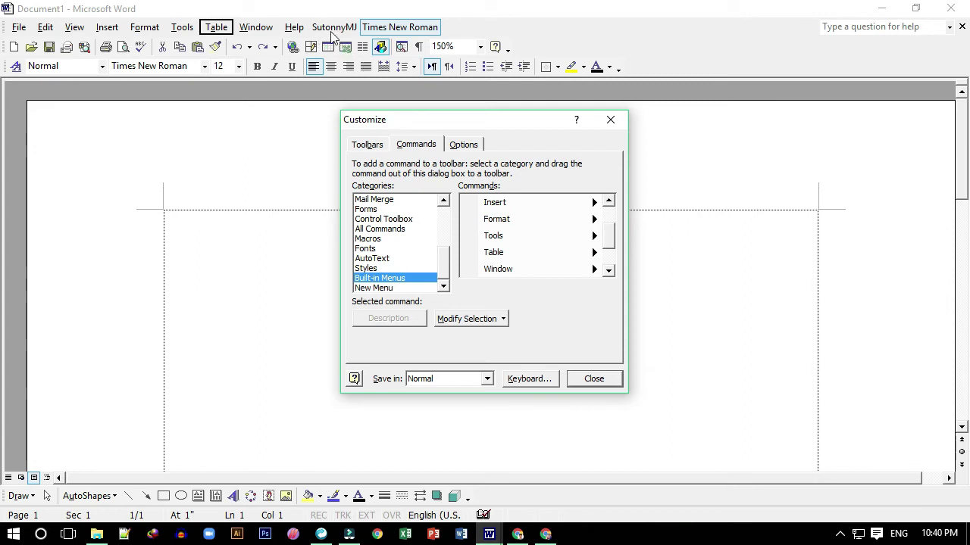
- Drag the SutonnyMJ and Times New Roman entries off the menu bar
{"action": "left_click_drag", "start_coordinate": [334, 28], "coordinate": [321, 94]}
{"action": "left_click_drag", "start_coordinate": [343, 28], "coordinate": [271, 212]}
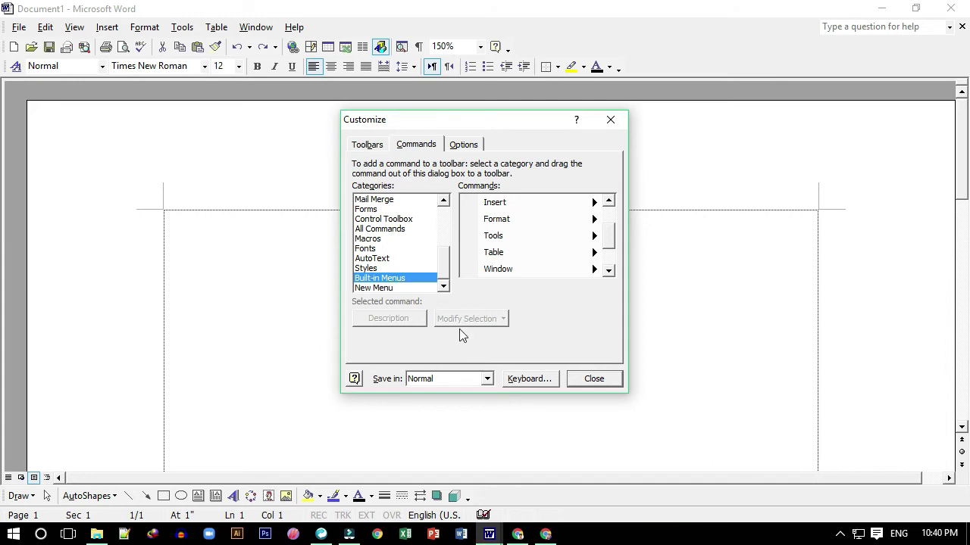
{"action": "left_click", "coordinate": [405, 280]}
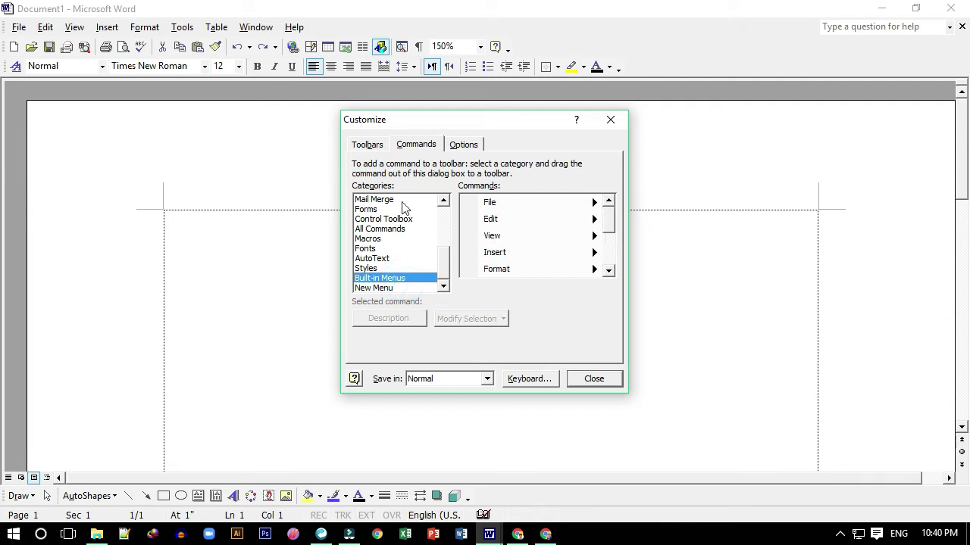
- Show the Fonts category in the Commands list and scroll through the fonts
{"action": "left_click", "coordinate": [367, 250]}
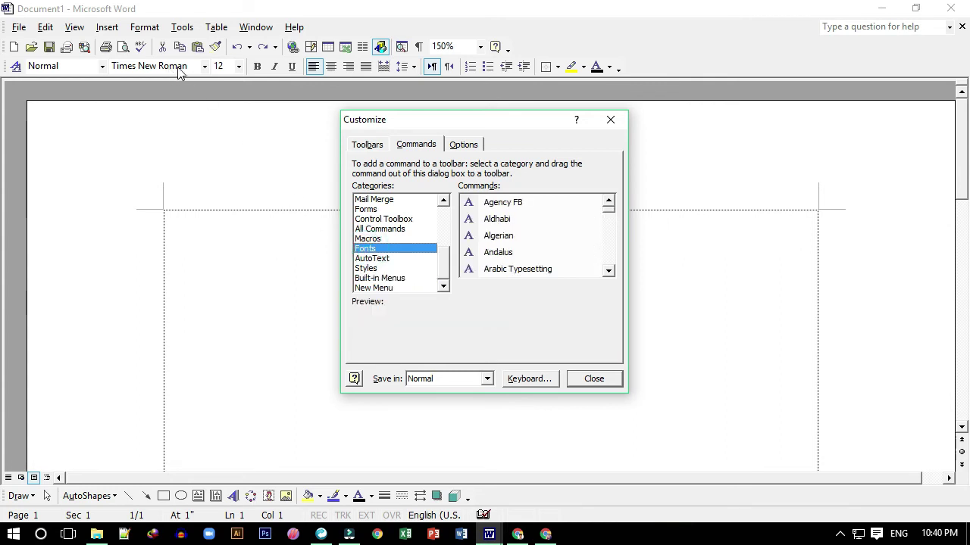
{"action": "left_click", "coordinate": [203, 68]}
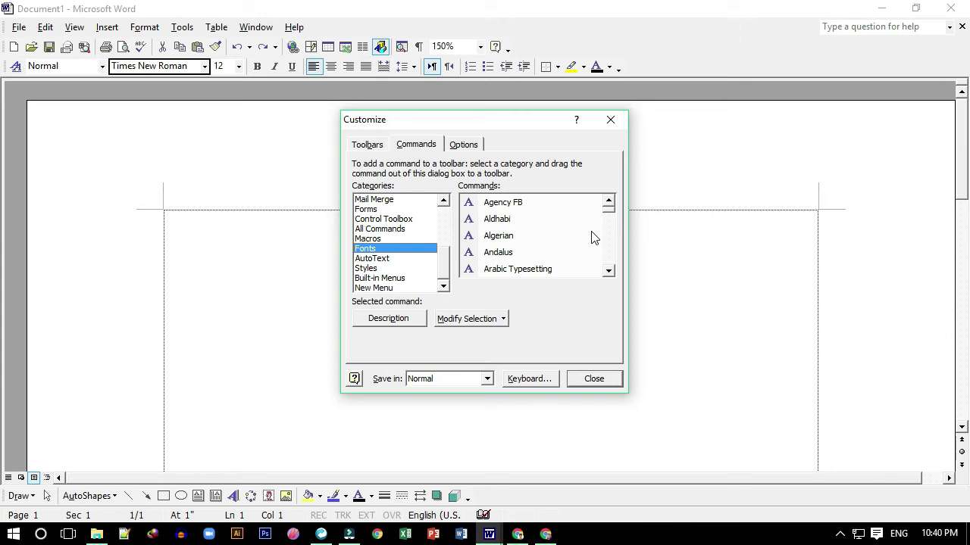
{"action": "left_click", "coordinate": [608, 271]}
{"action": "left_click_drag", "start_coordinate": [610, 271], "coordinate": [610, 273]}
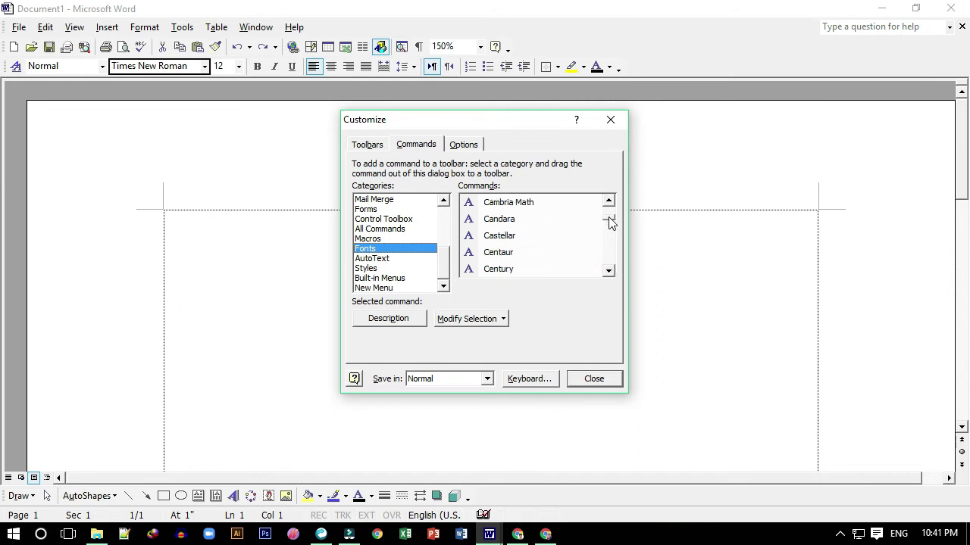
{"action": "left_click_drag", "start_coordinate": [612, 221], "coordinate": [613, 259]}
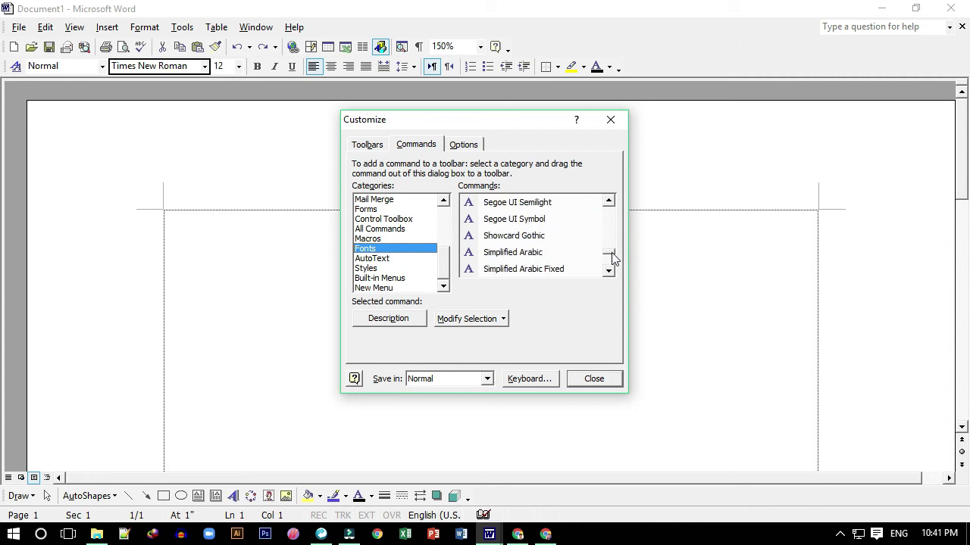
- Preview Sitka Heading, then scroll on toward SutonnyMJ
{"action": "left_click", "coordinate": [508, 221]}
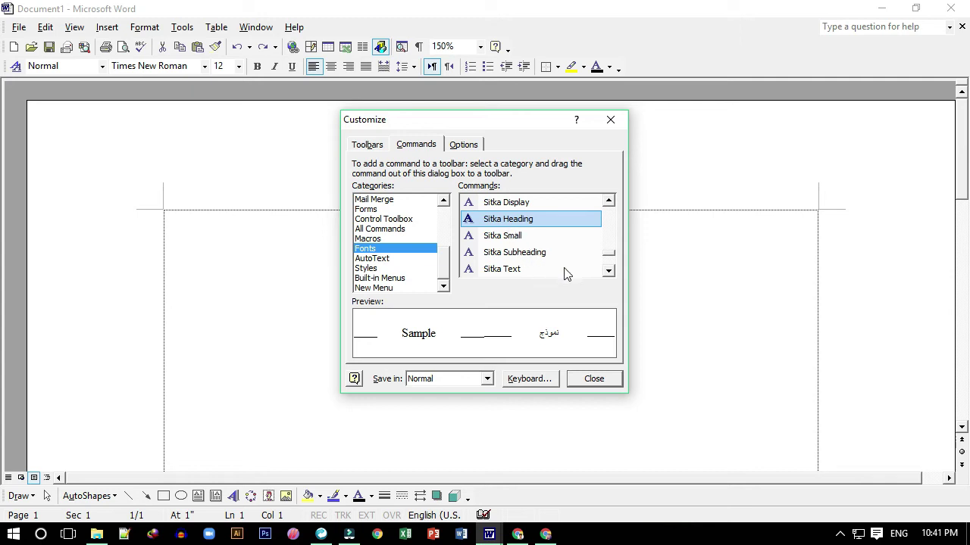
{"action": "left_click", "coordinate": [608, 272]}
{"action": "left_click", "coordinate": [609, 271]}
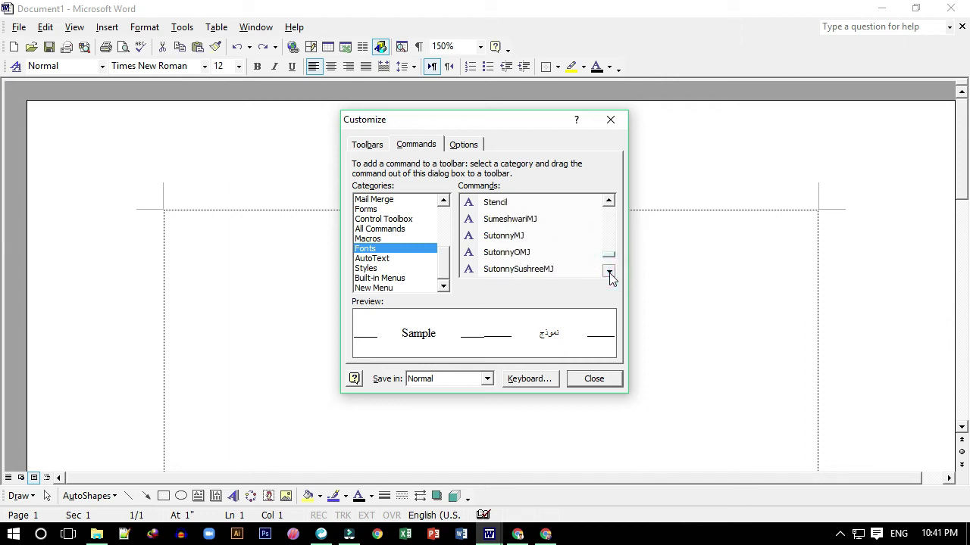
{"action": "left_click", "coordinate": [609, 271]}
- Scroll the Fonts commands to SutonnyMJ and drag it onto the menu bar
{"action": "left_click", "coordinate": [608, 201]}
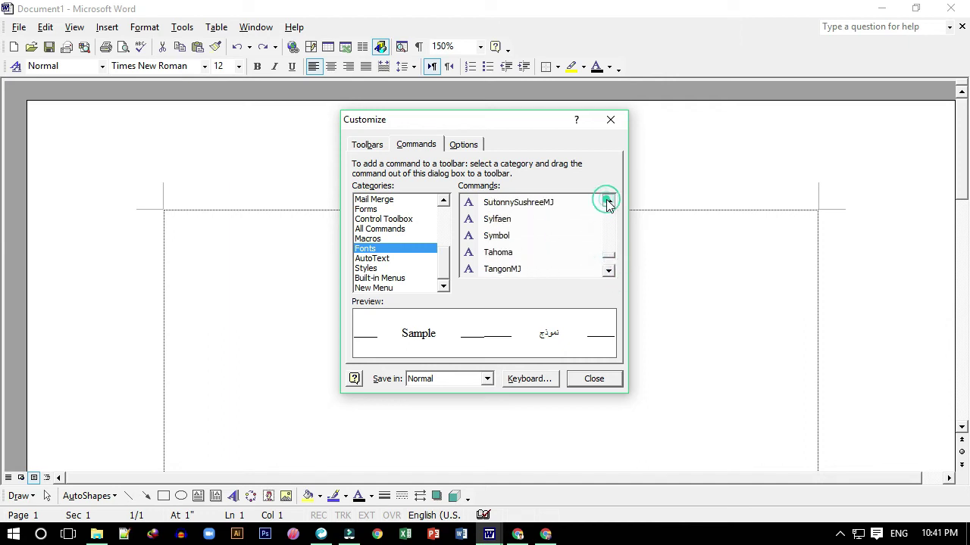
{"action": "left_click", "coordinate": [608, 201]}
{"action": "left_click", "coordinate": [608, 201]}
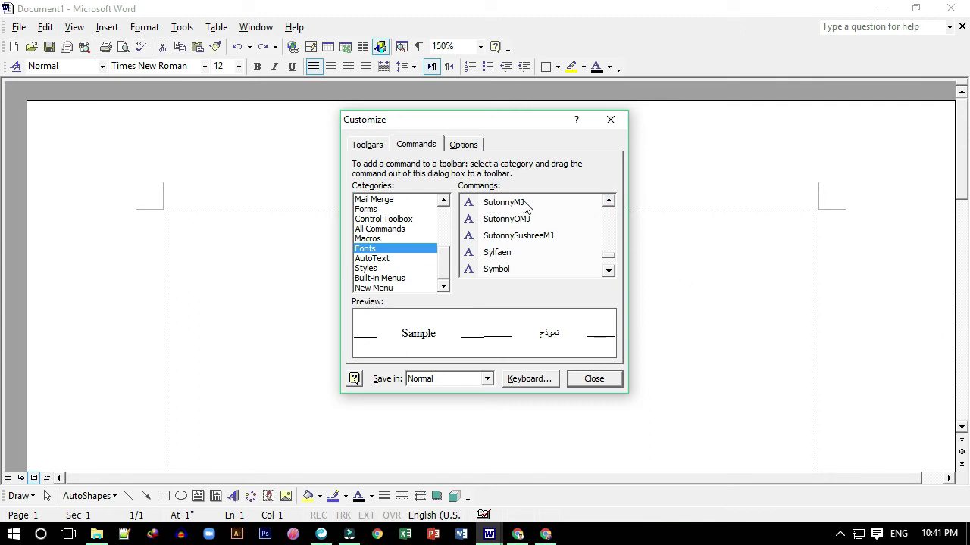
{"action": "mouse_move", "coordinate": [524, 203]}
{"action": "left_mouse_down"}
{"action": "mouse_move", "coordinate": [384, 51]}
{"action": "mouse_move", "coordinate": [326, 34]}
{"action": "left_mouse_up"}
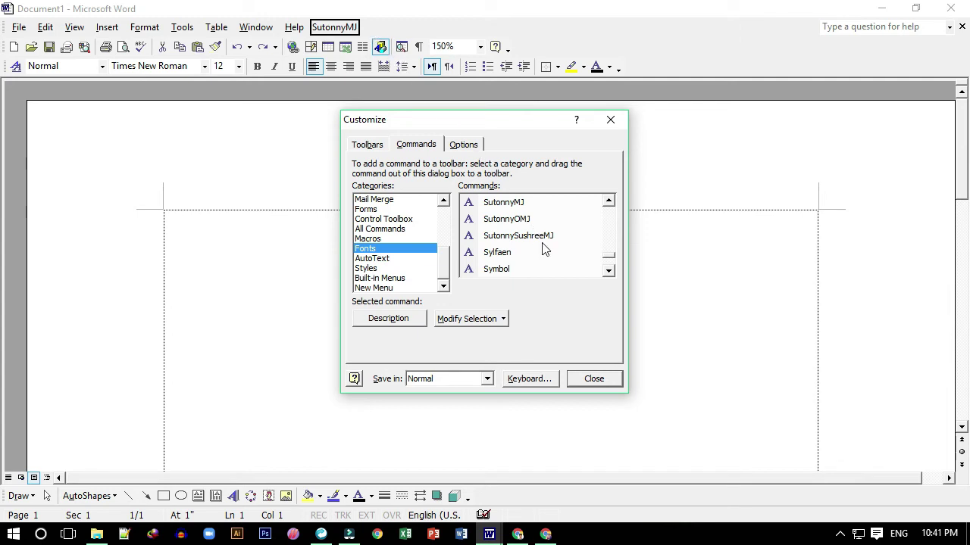
- Scroll past Symbol to Times New Roman and drag it onto the menu bar beside SutonnyMJ
{"action": "left_click", "coordinate": [609, 271]}
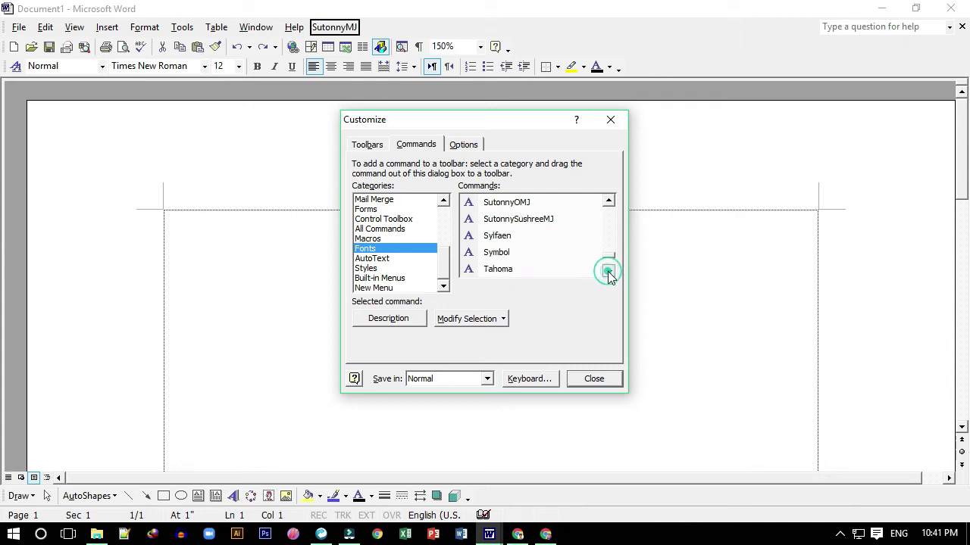
{"action": "left_click", "coordinate": [608, 272]}
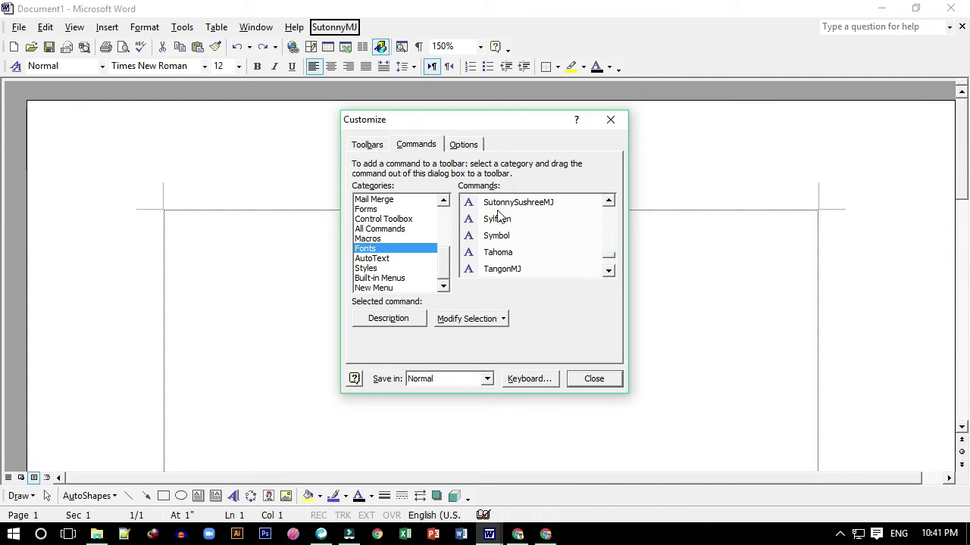
{"action": "left_click", "coordinate": [608, 271]}
{"action": "left_click", "coordinate": [608, 271]}
{"action": "left_click", "coordinate": [609, 271]}
{"action": "left_click", "coordinate": [608, 272]}
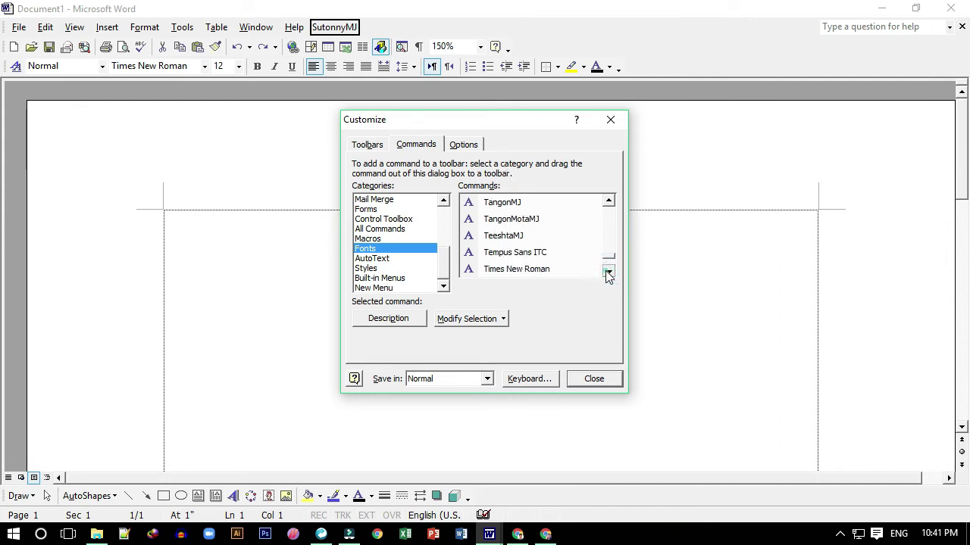
{"action": "left_click", "coordinate": [608, 271]}
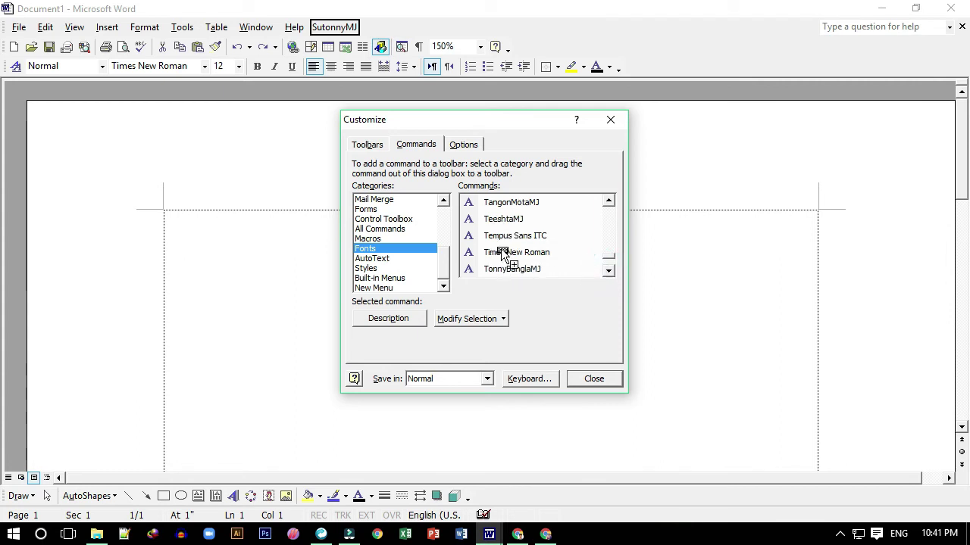
{"action": "mouse_move", "coordinate": [504, 254]}
{"action": "left_mouse_down"}
{"action": "mouse_move", "coordinate": [477, 168]}
{"action": "mouse_move", "coordinate": [407, 32]}
{"action": "left_mouse_up"}
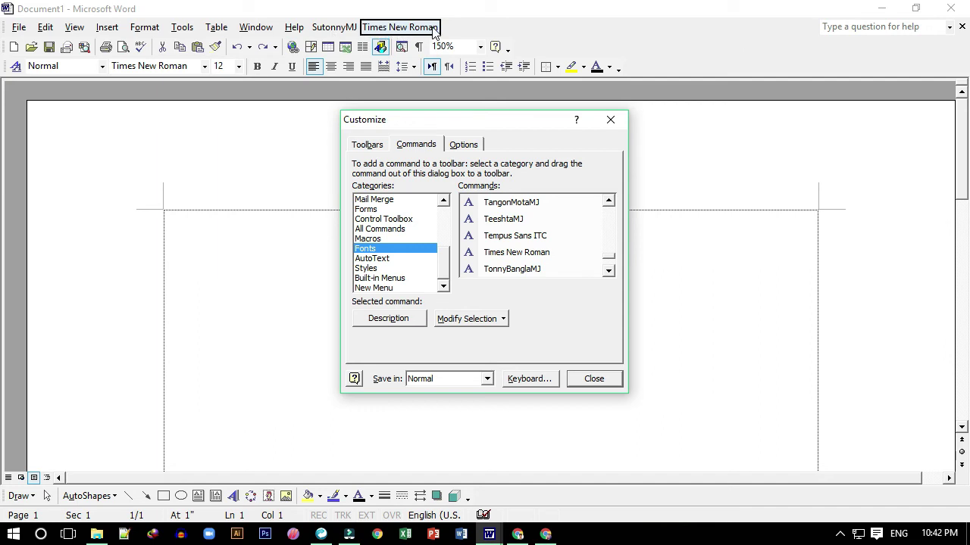
- Change the SutonnyMJ menu-bar button image to the red heart icon
{"action": "left_click", "coordinate": [337, 27]}
{"action": "left_click", "coordinate": [398, 27]}
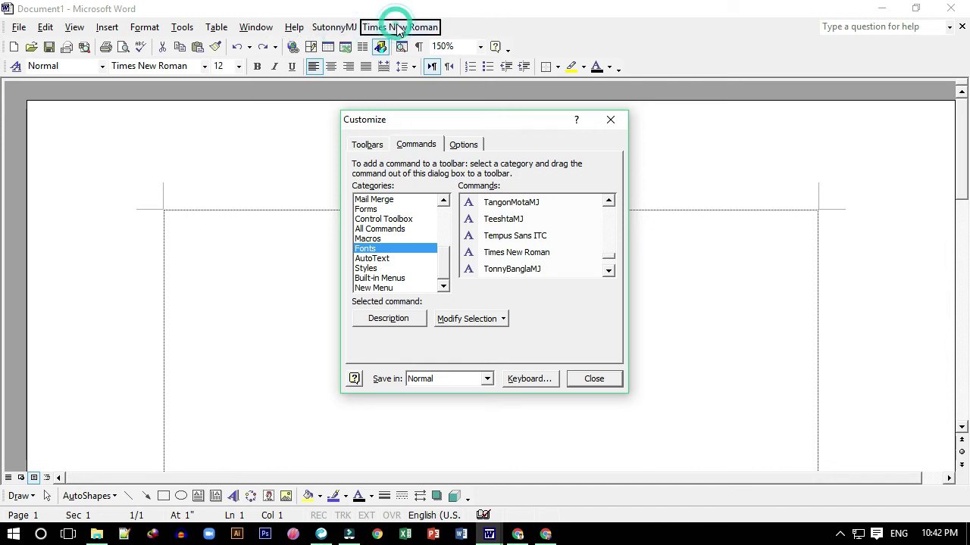
{"action": "right_click", "coordinate": [341, 28]}
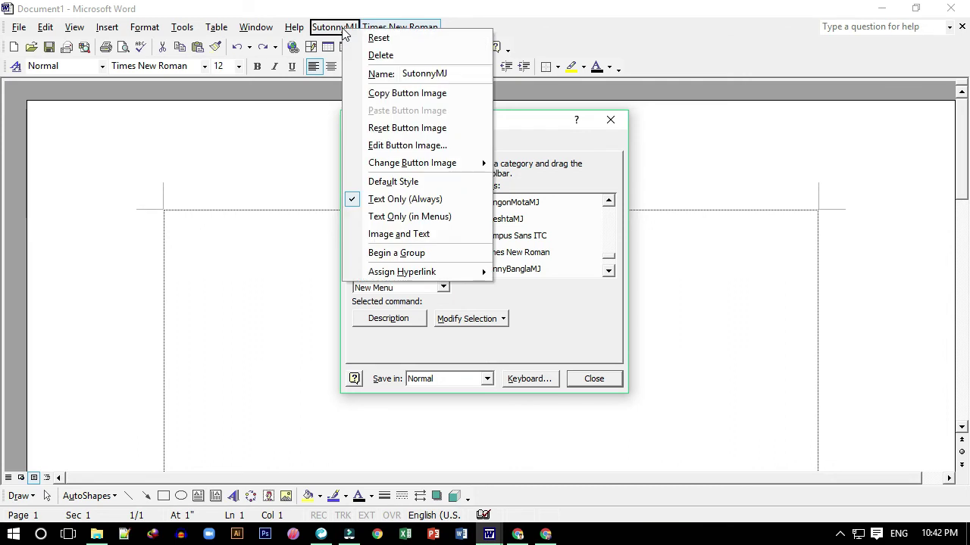
{"action": "mouse_move", "coordinate": [425, 167]}
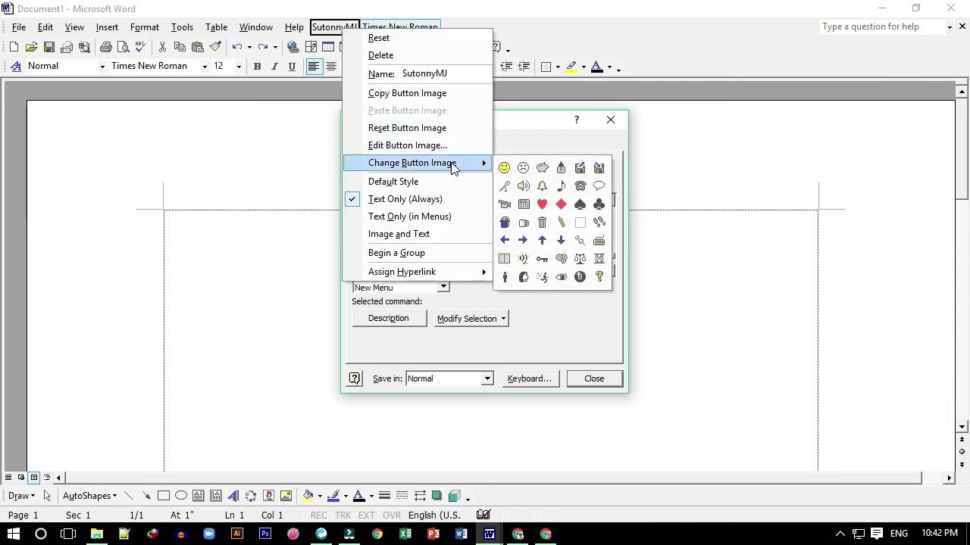
{"action": "left_click", "coordinate": [542, 206]}
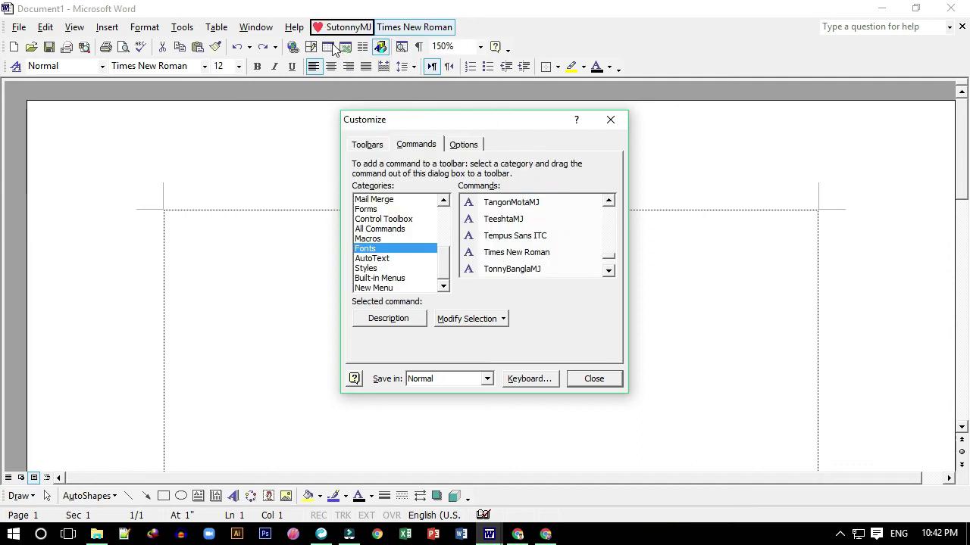
- Change the Times New Roman menu-bar button image to the red diamond icon
{"action": "right_click", "coordinate": [416, 30]}
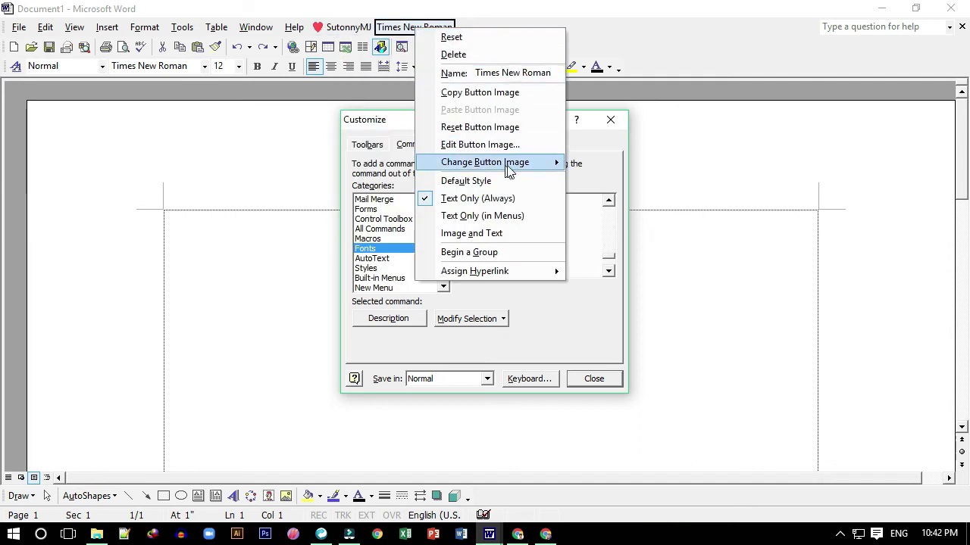
{"action": "mouse_move", "coordinate": [514, 171]}
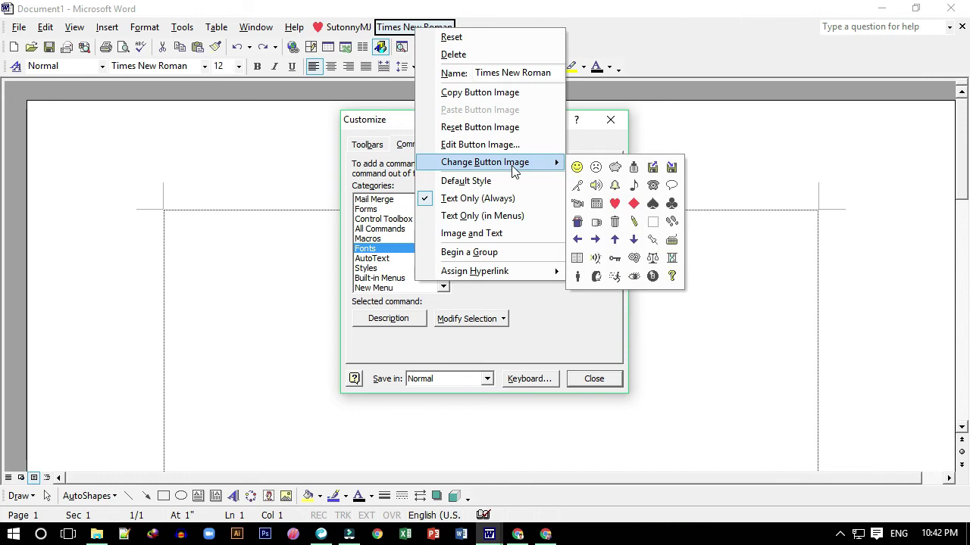
{"action": "left_click", "coordinate": [634, 203]}
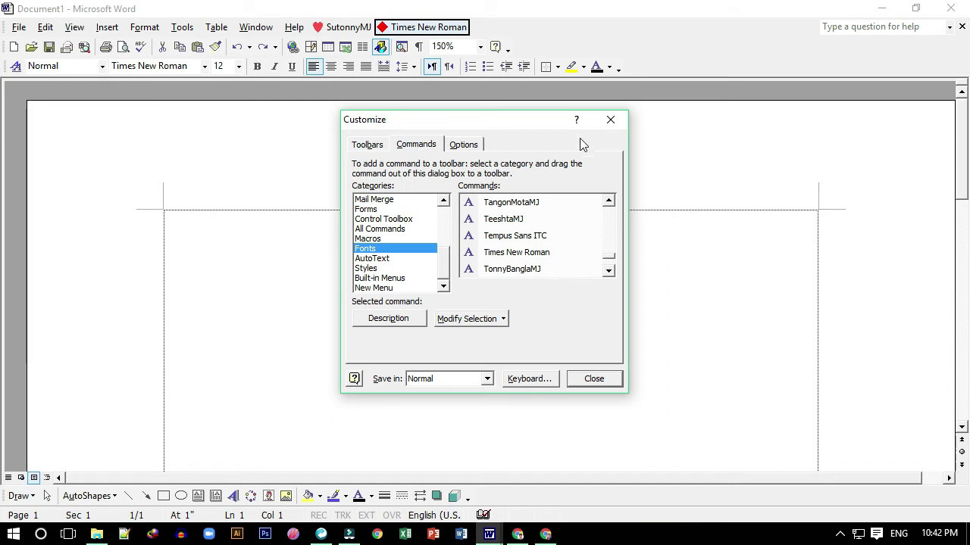
- Toggle Always show full menus and Large icons on and back off, then close Customize
{"action": "left_click", "coordinate": [471, 149]}
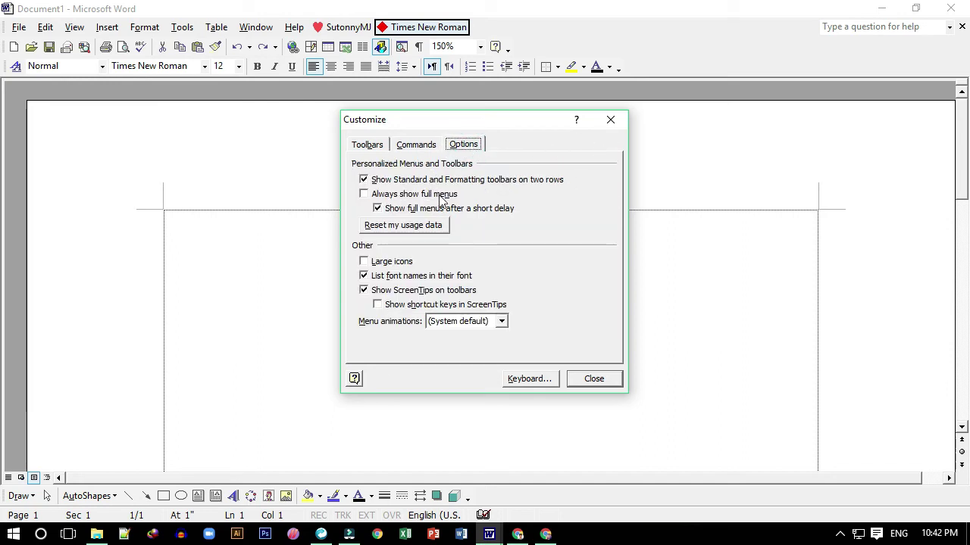
{"action": "left_click", "coordinate": [366, 195]}
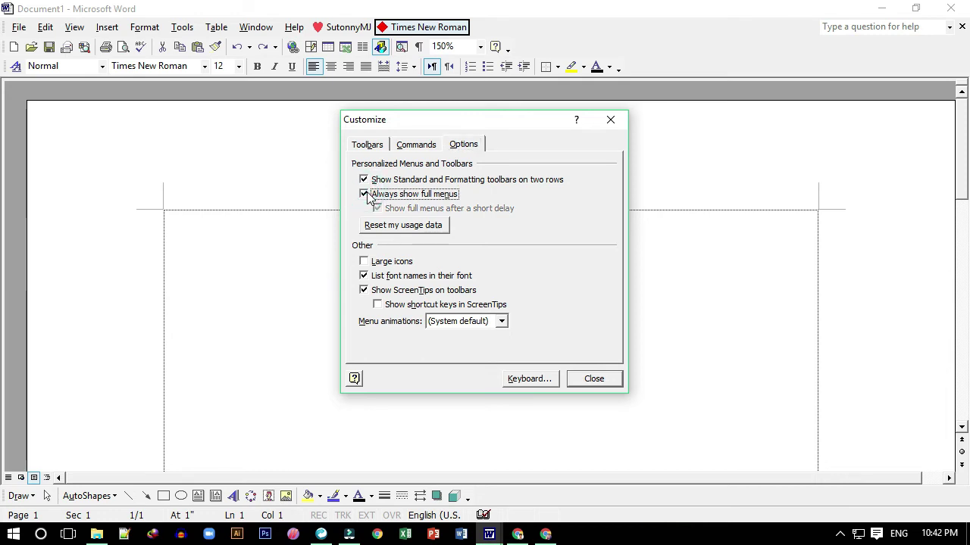
{"action": "left_click", "coordinate": [366, 195]}
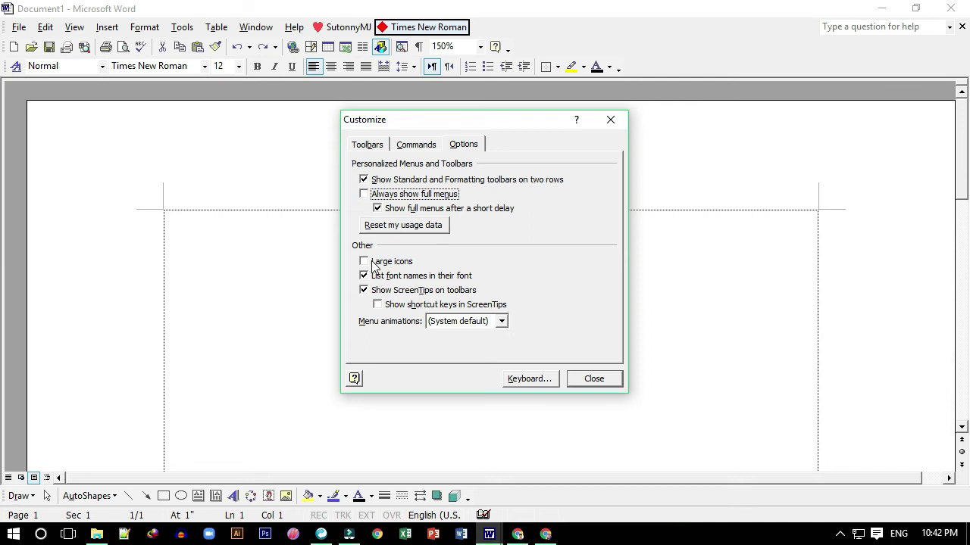
{"action": "left_click", "coordinate": [374, 263]}
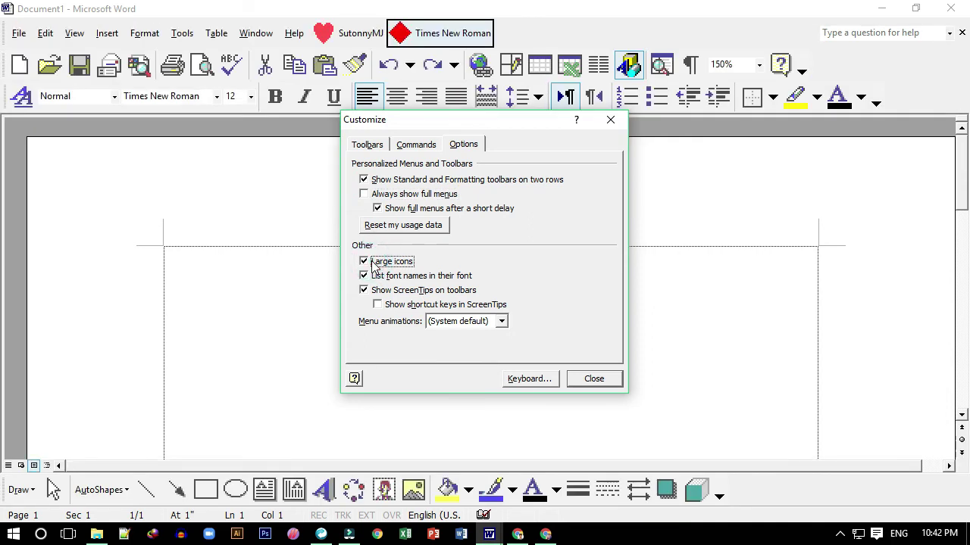
{"action": "left_click", "coordinate": [374, 263]}
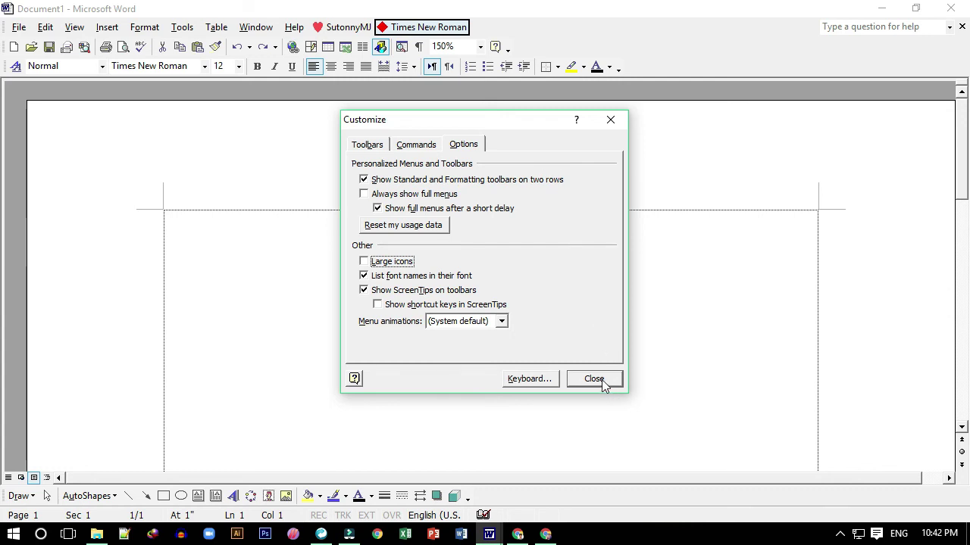
{"action": "left_click", "coordinate": [416, 146]}
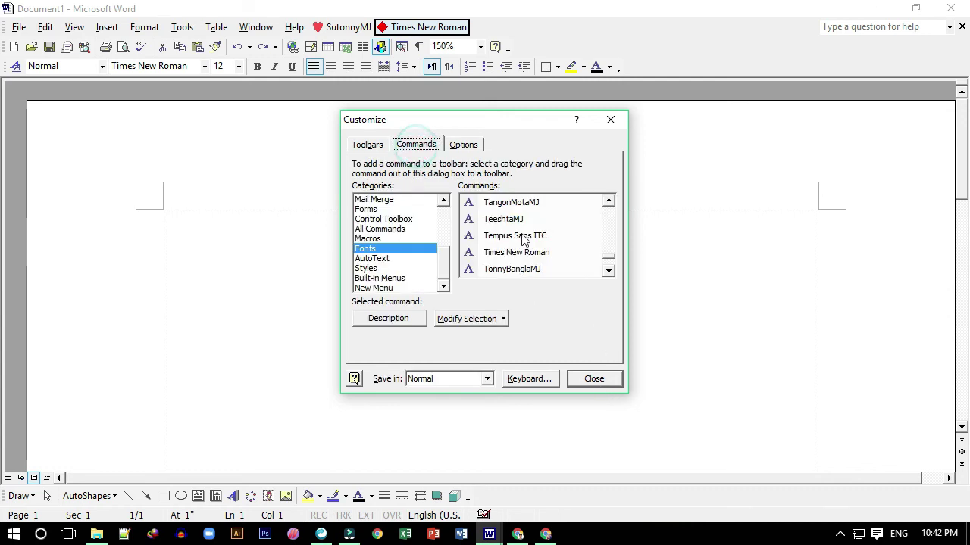
{"action": "left_click", "coordinate": [595, 379]}
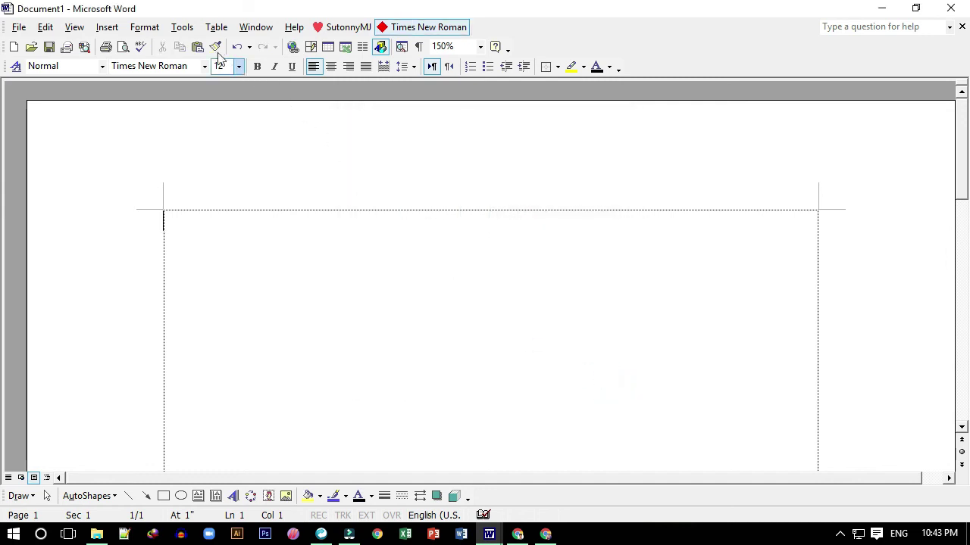
- In Tools > Options, View tab, uncheck Horizontal scroll bar and confirm with OK
{"action": "left_click", "coordinate": [186, 29]}
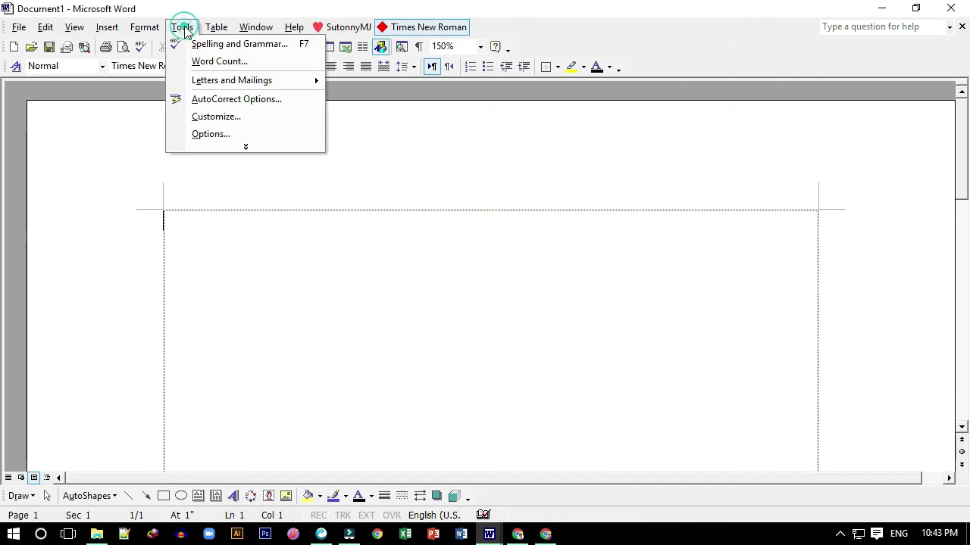
{"action": "left_click", "coordinate": [250, 147]}
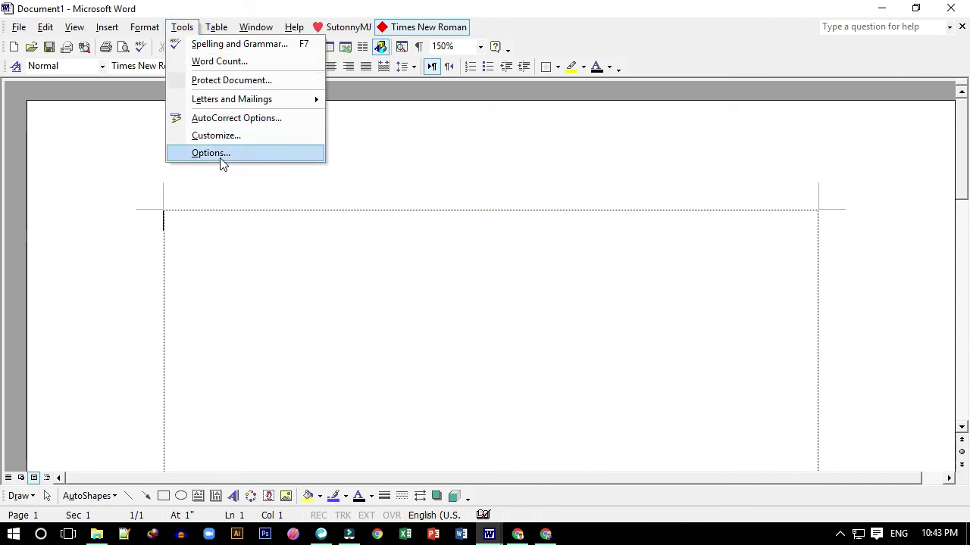
{"action": "left_click", "coordinate": [222, 155]}
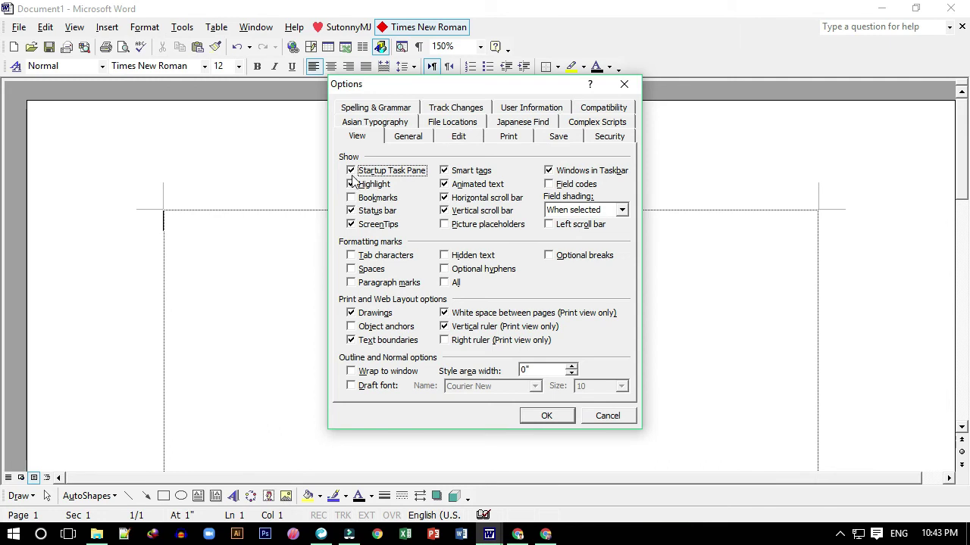
{"action": "left_click", "coordinate": [445, 199]}
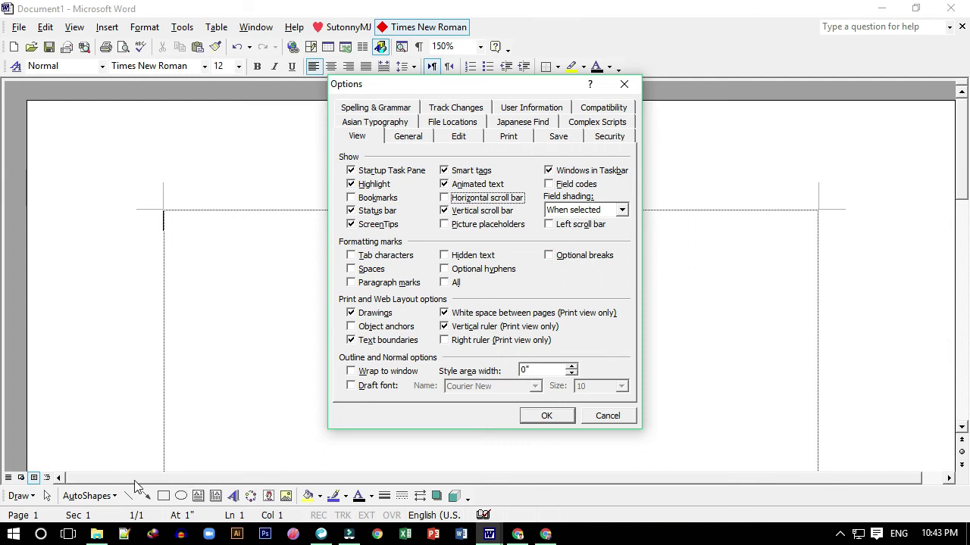
{"action": "left_click", "coordinate": [545, 416]}
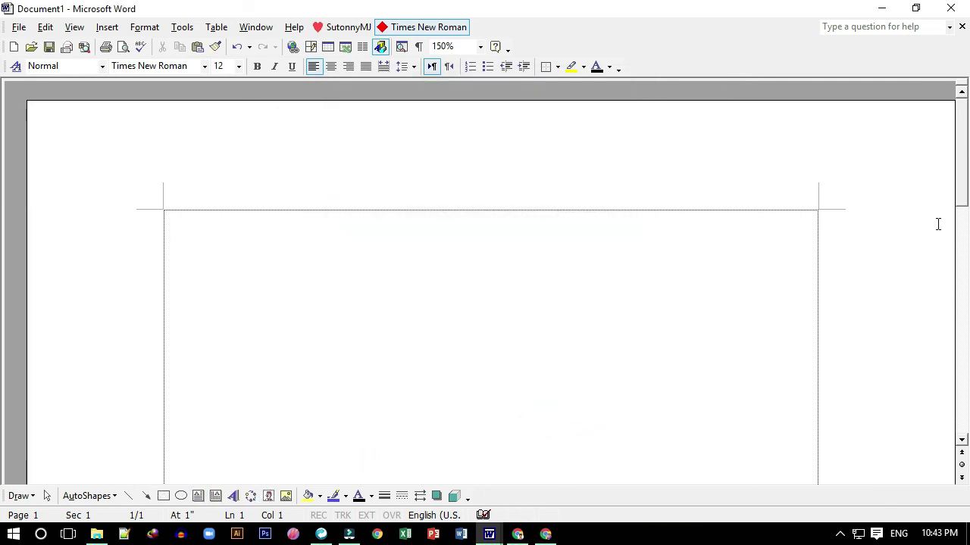
- In Tools > Options, recheck Horizontal scroll bar, leave Text boundaries unchecked, and click OK
{"action": "left_click_drag", "start_coordinate": [962, 182], "coordinate": [965, 177]}
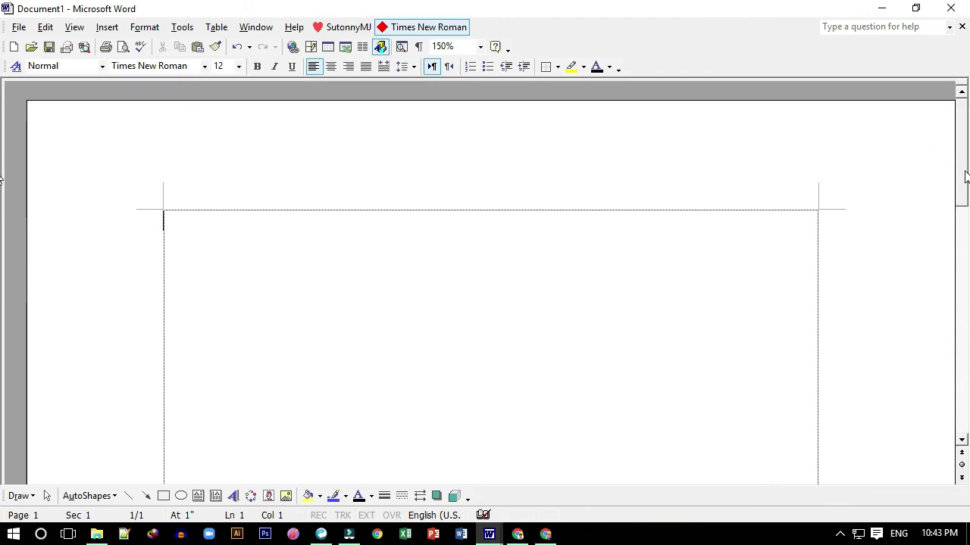
{"action": "left_click", "coordinate": [182, 29]}
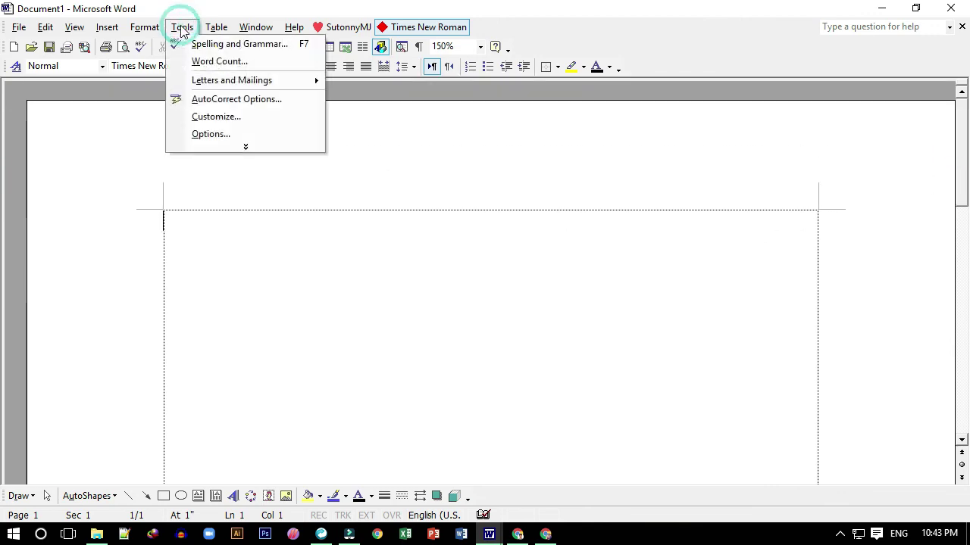
{"action": "left_click", "coordinate": [230, 134]}
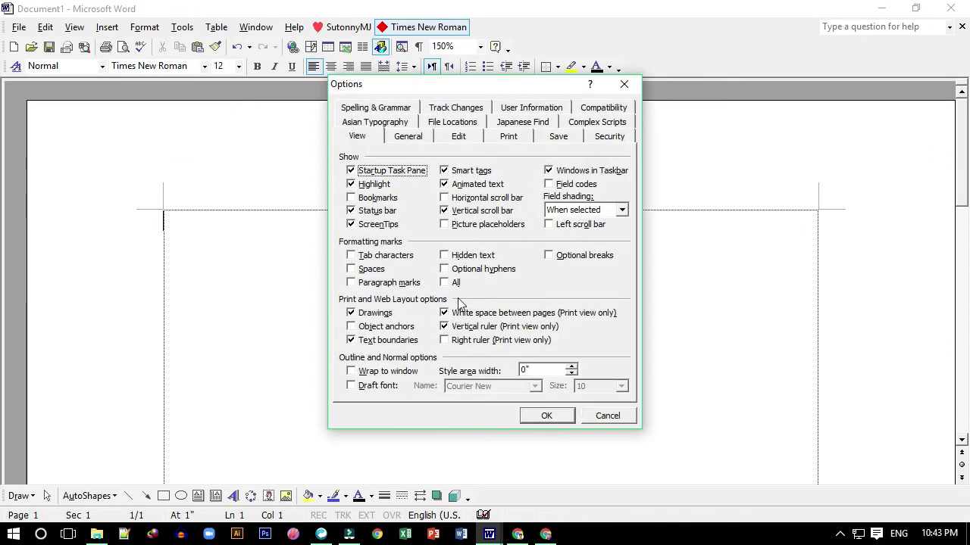
{"action": "left_click", "coordinate": [444, 198]}
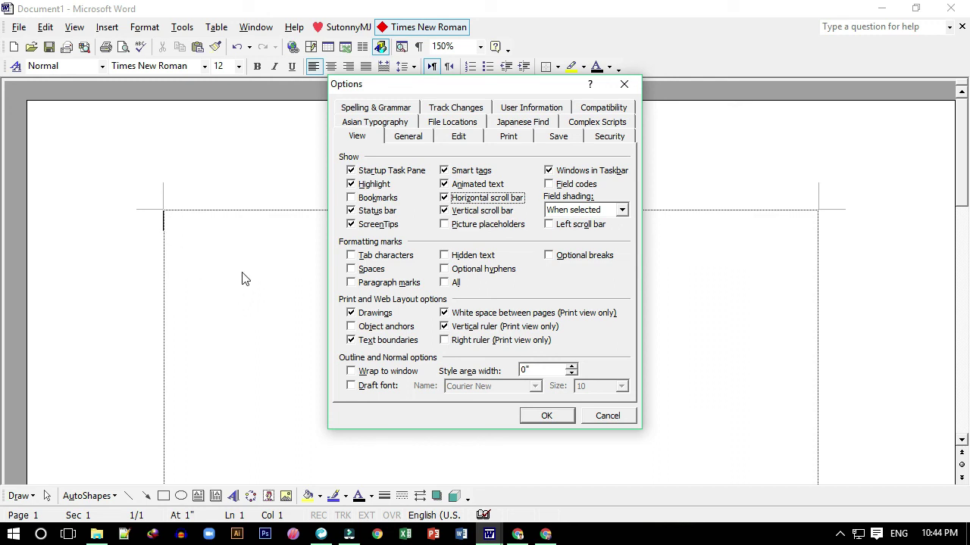
{"action": "left_click", "coordinate": [351, 340]}
{"action": "left_click", "coordinate": [365, 341]}
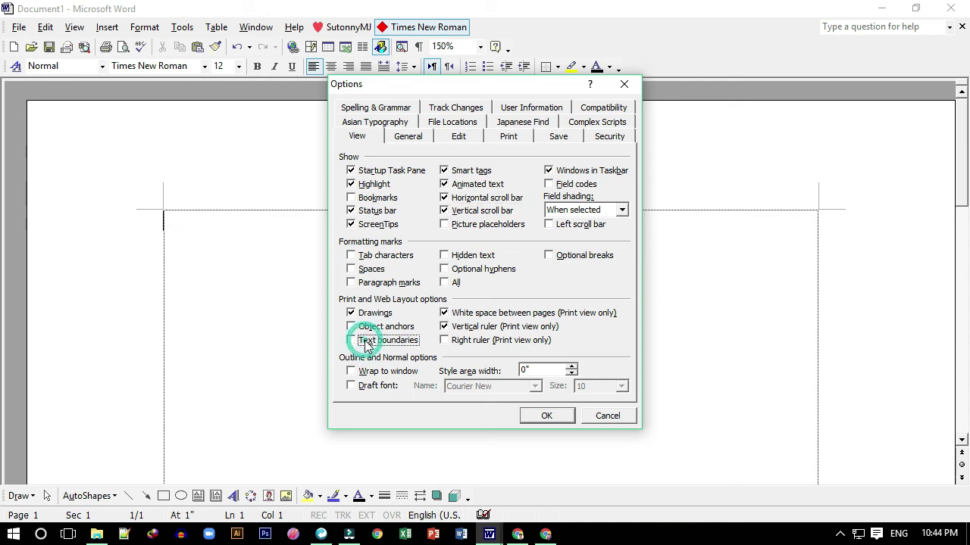
{"action": "left_click", "coordinate": [546, 416]}
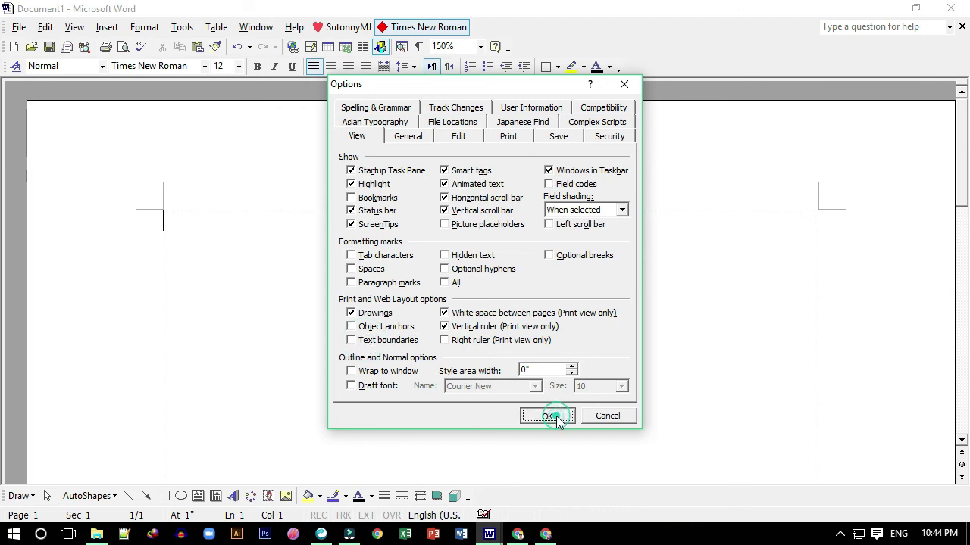
- Place the cursor at the page start, then check Text boundaries in Tools > Options
{"action": "scroll", "coordinate": [535, 350], "scroll_direction": "down", "scroll_amount": 3}
{"action": "scroll", "coordinate": [539, 353], "scroll_direction": "down", "scroll_amount": 2}
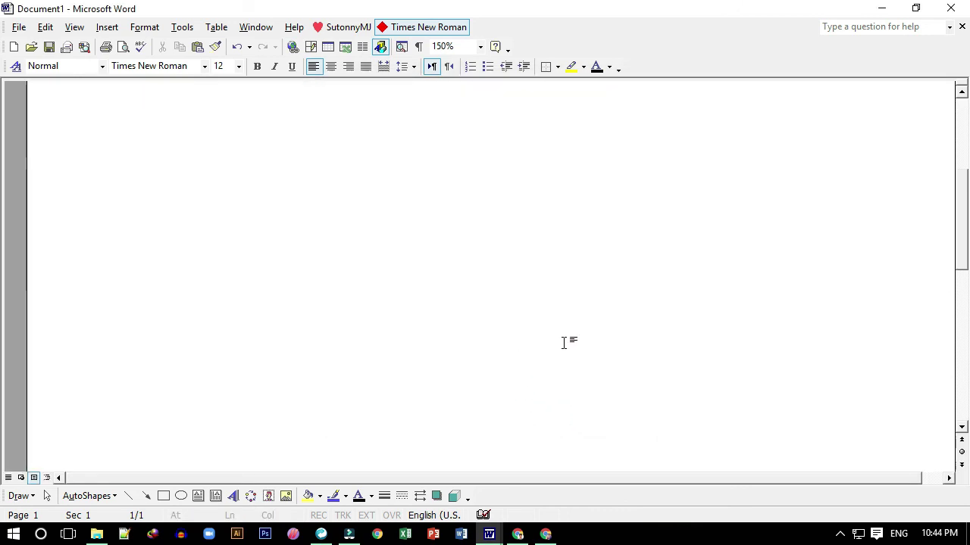
{"action": "scroll", "coordinate": [563, 342], "scroll_direction": "down", "scroll_amount": 2}
{"action": "scroll", "coordinate": [859, 323], "scroll_direction": "down", "scroll_amount": 2}
{"action": "scroll", "coordinate": [838, 331], "scroll_direction": "down", "scroll_amount": 2}
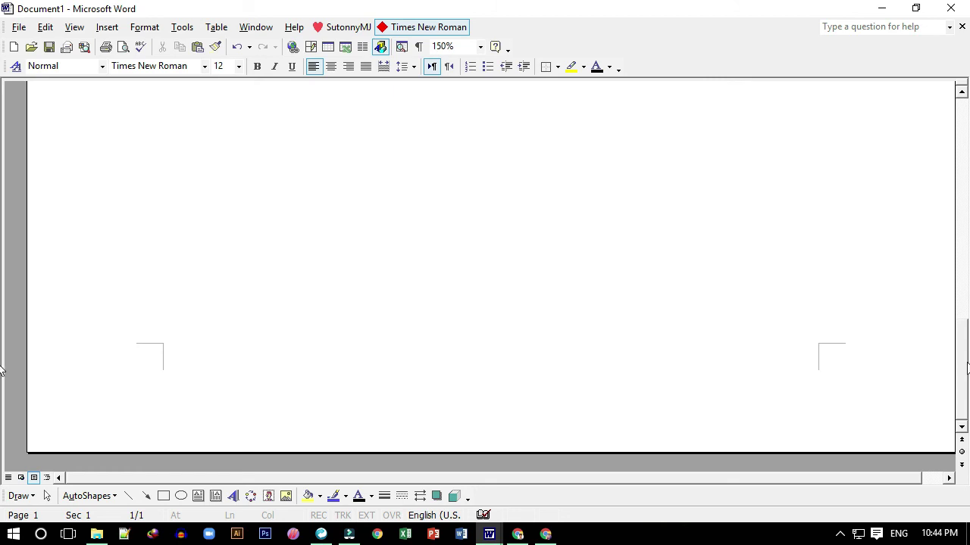
{"action": "left_click_drag", "start_coordinate": [968, 371], "coordinate": [968, 131]}
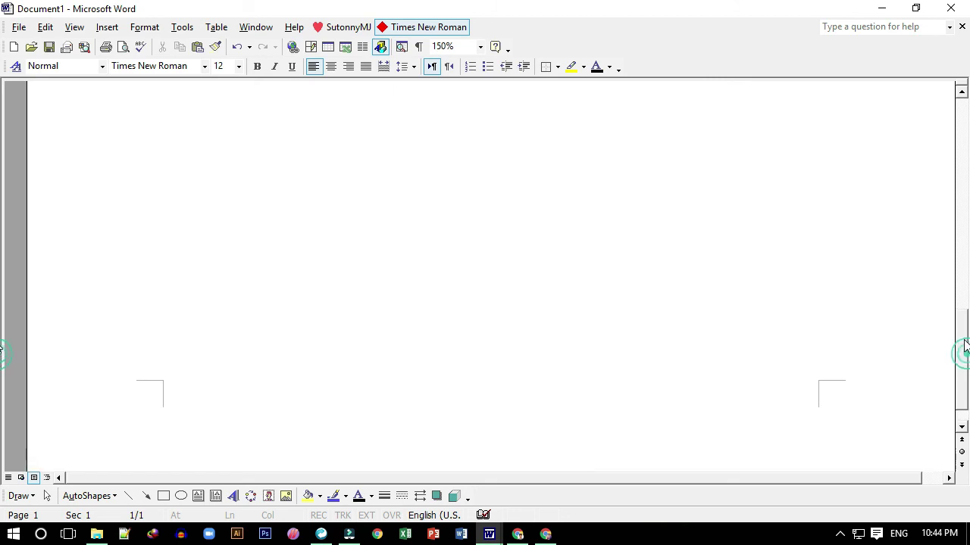
{"action": "left_click", "coordinate": [3, 129]}
{"action": "left_click", "coordinate": [180, 28]}
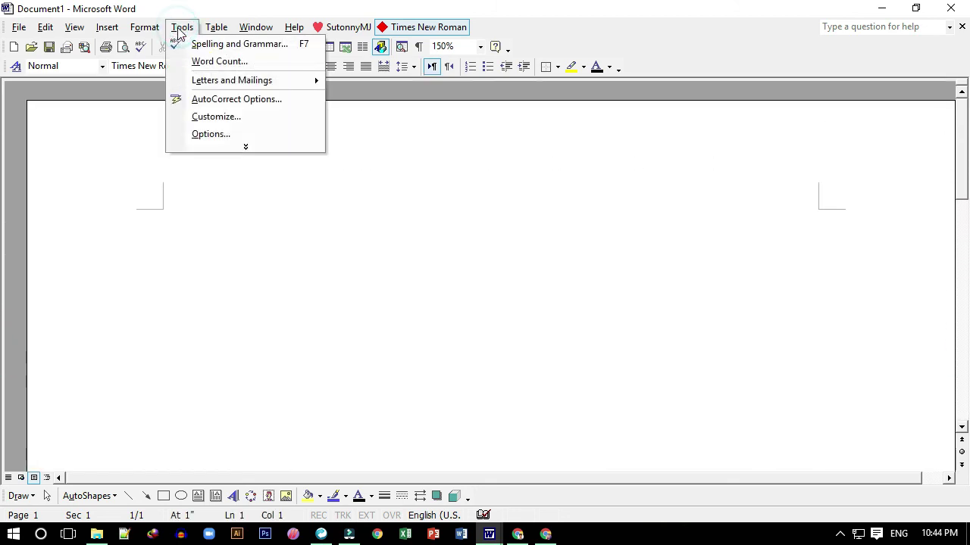
{"action": "left_click", "coordinate": [225, 132]}
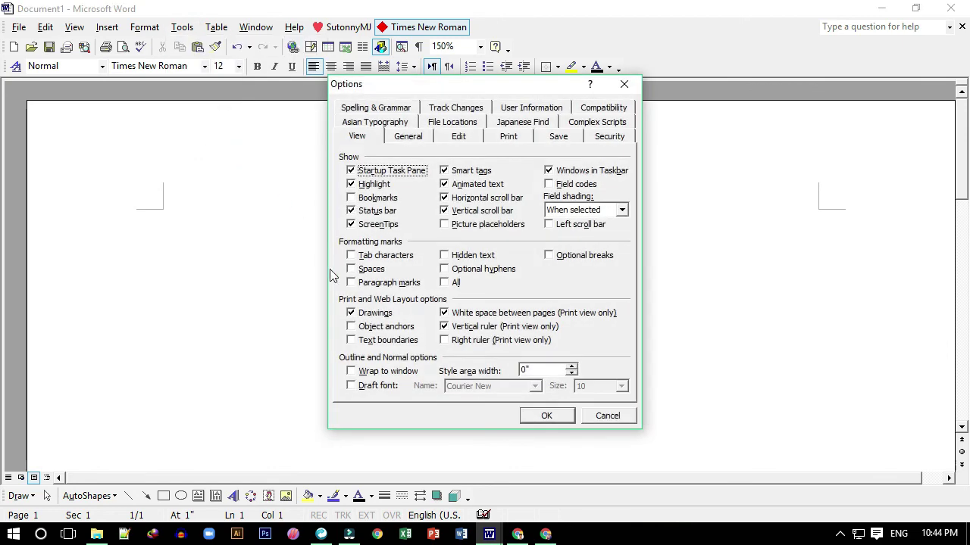
{"action": "left_click", "coordinate": [383, 342]}
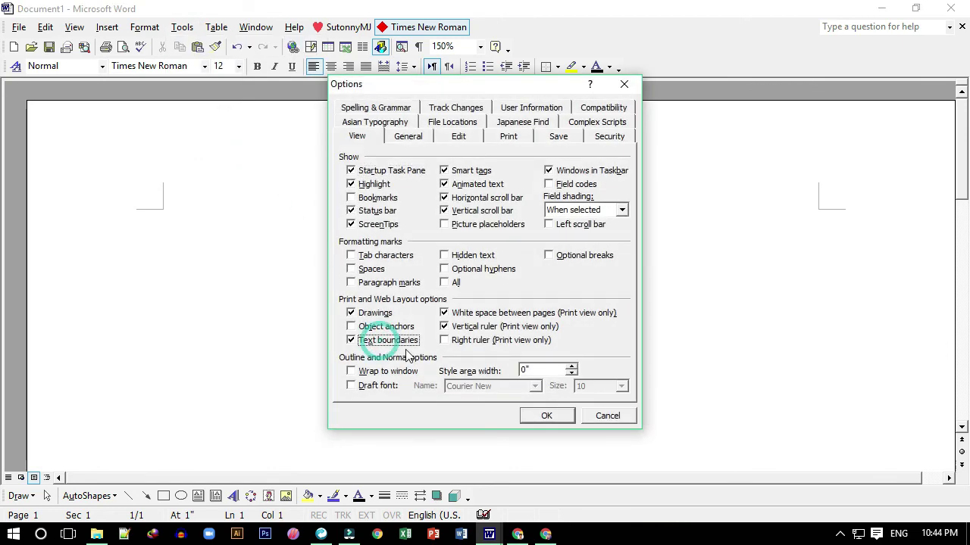
{"action": "left_click", "coordinate": [547, 417]}
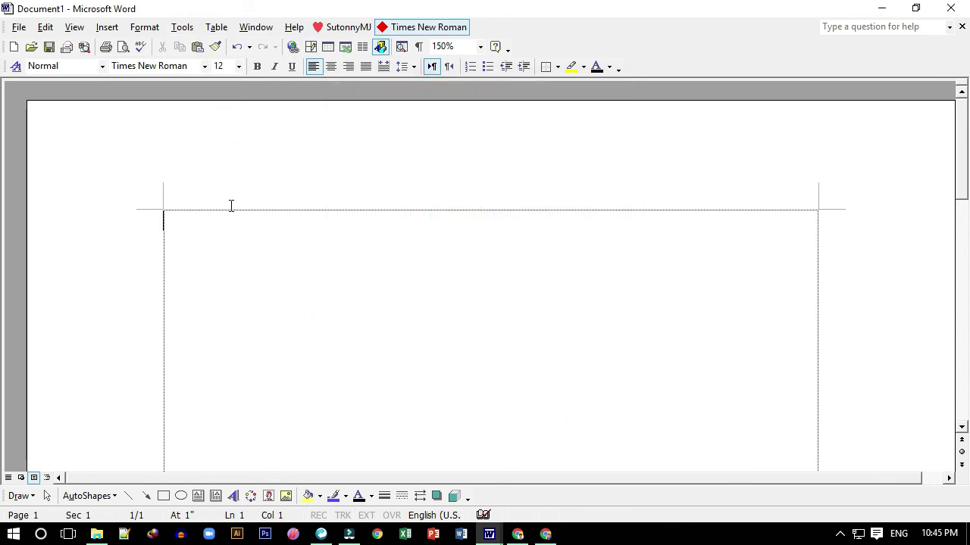